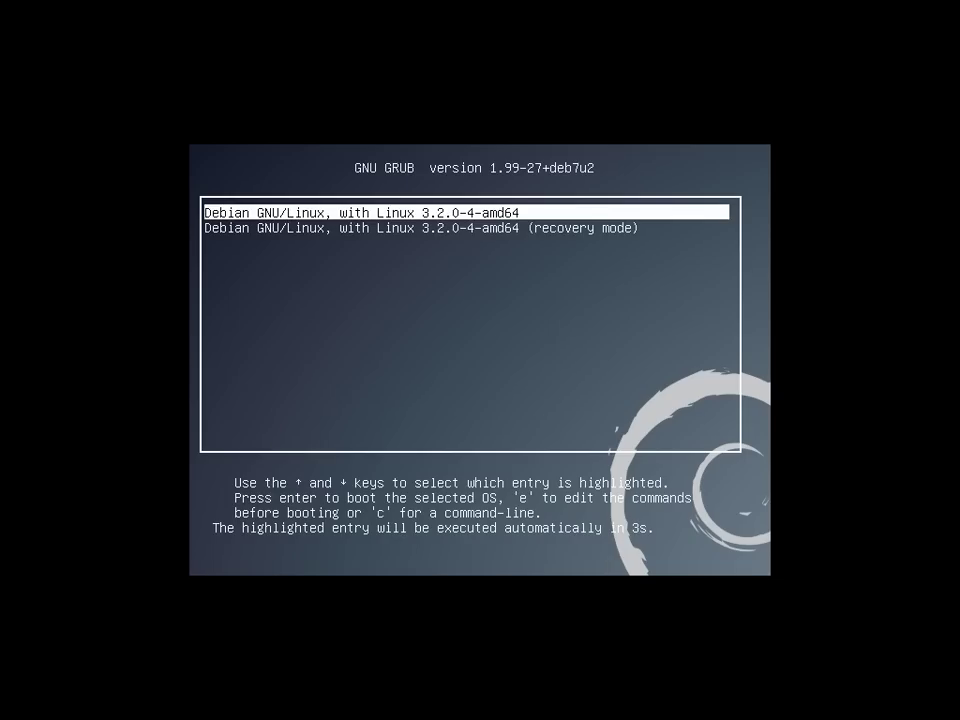
Boot the regular Debian GNU/Linux entry with Linux 3.2.0-4-amd64, not the recovery mode.
key(Down)
key(Up)
key(Return)
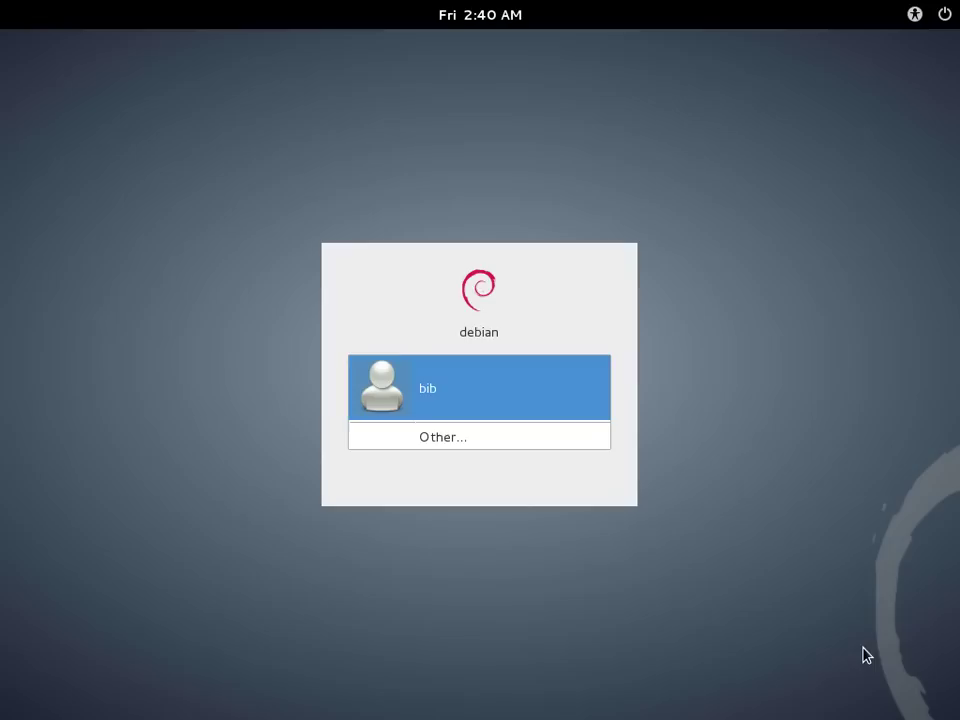
Log in to the listed user account with the account password, keeping the System Default session.
click(410, 382)
text(••••••)
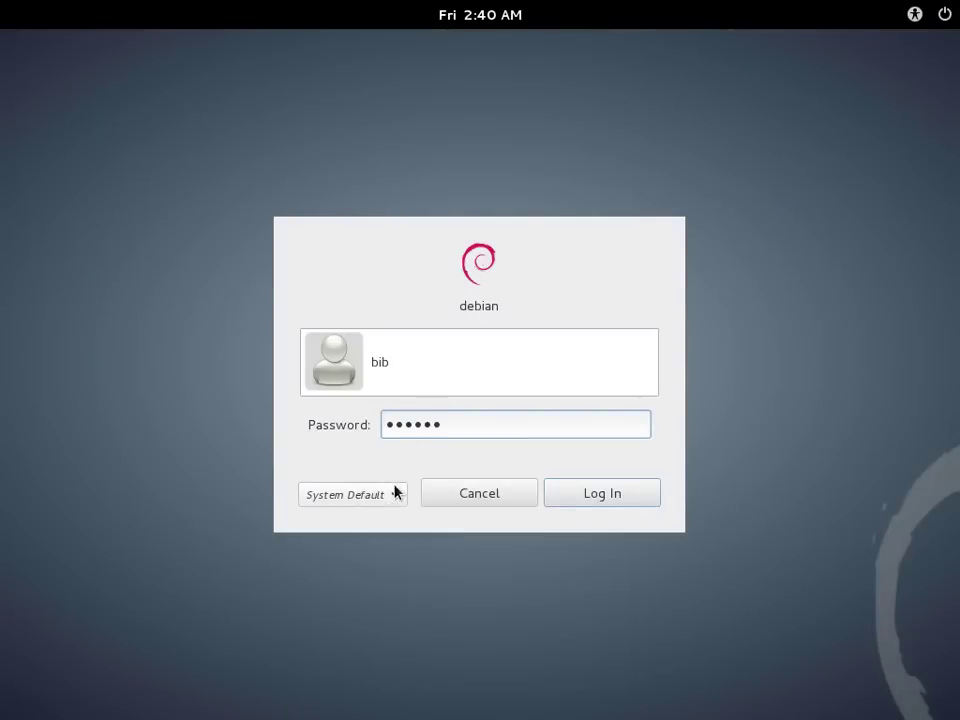
click(395, 497)
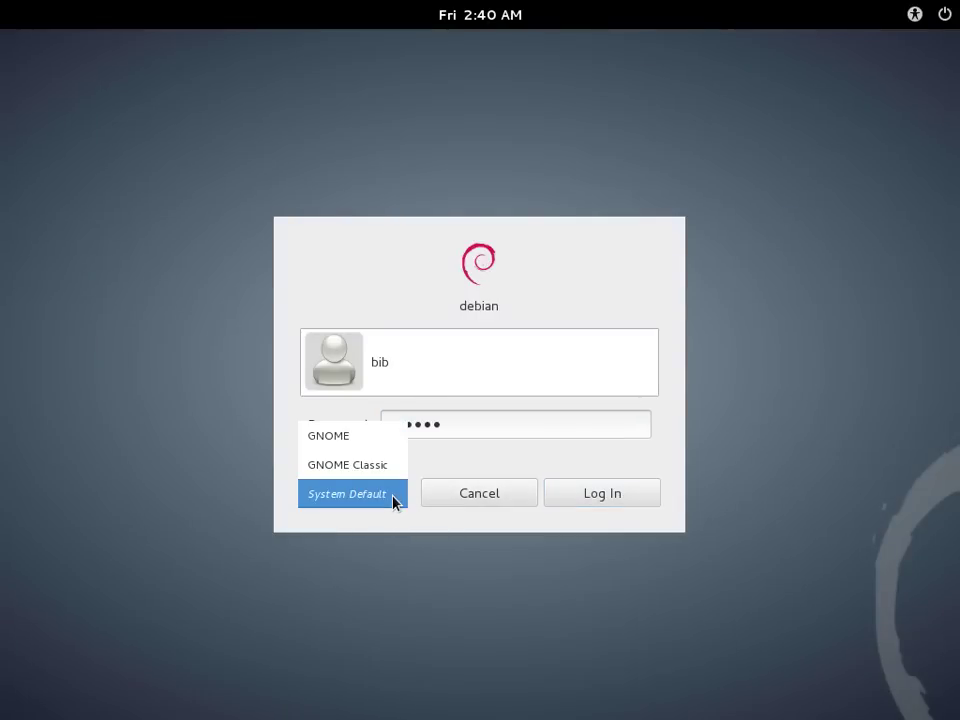
click(440, 462)
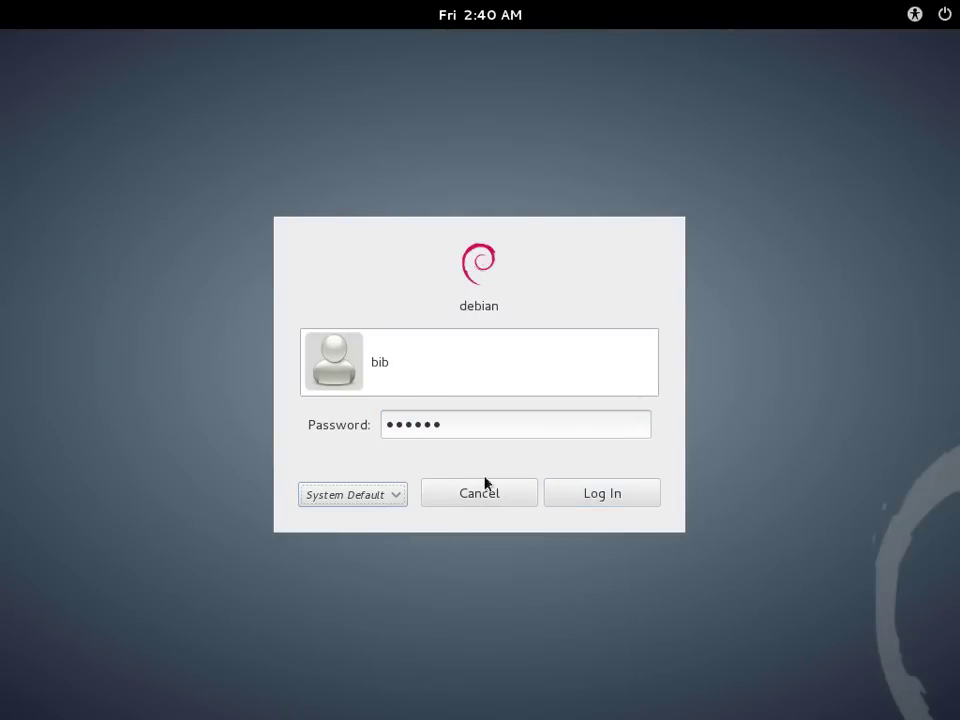
click(575, 494)
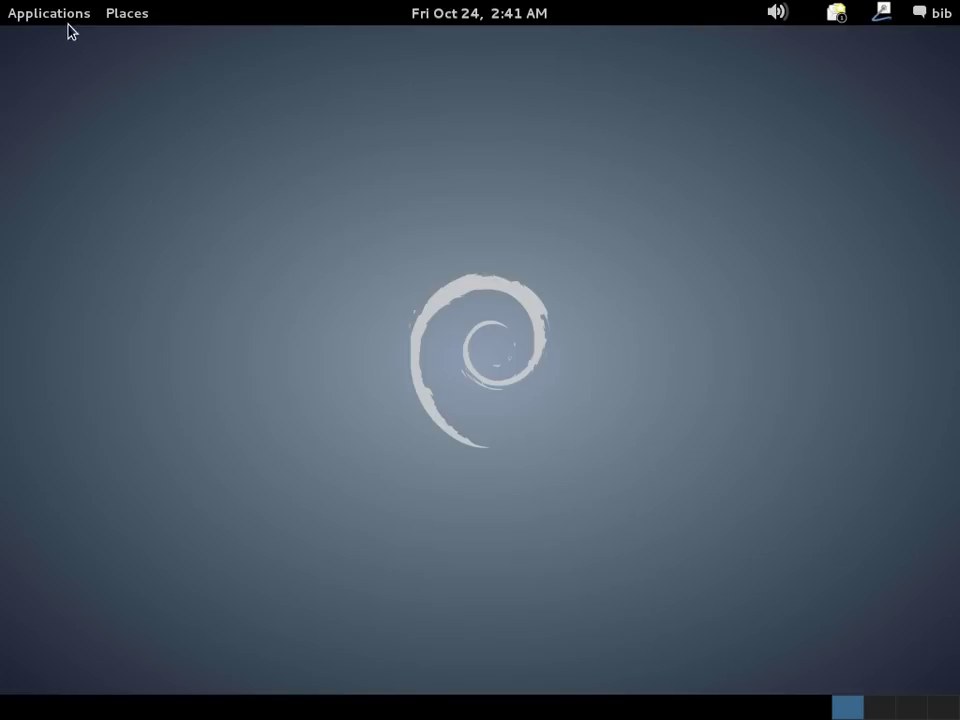
Open a regular terminal and enlarge its window to cover most of the desktop.
click(67, 22)
mouse_move(67, 38)
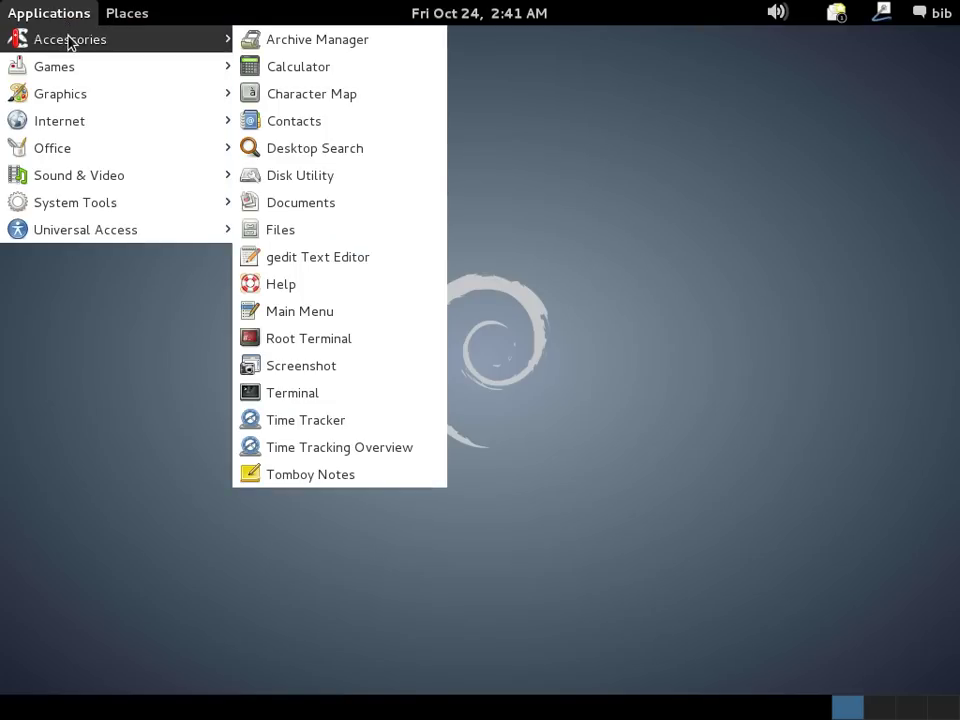
click(383, 400)
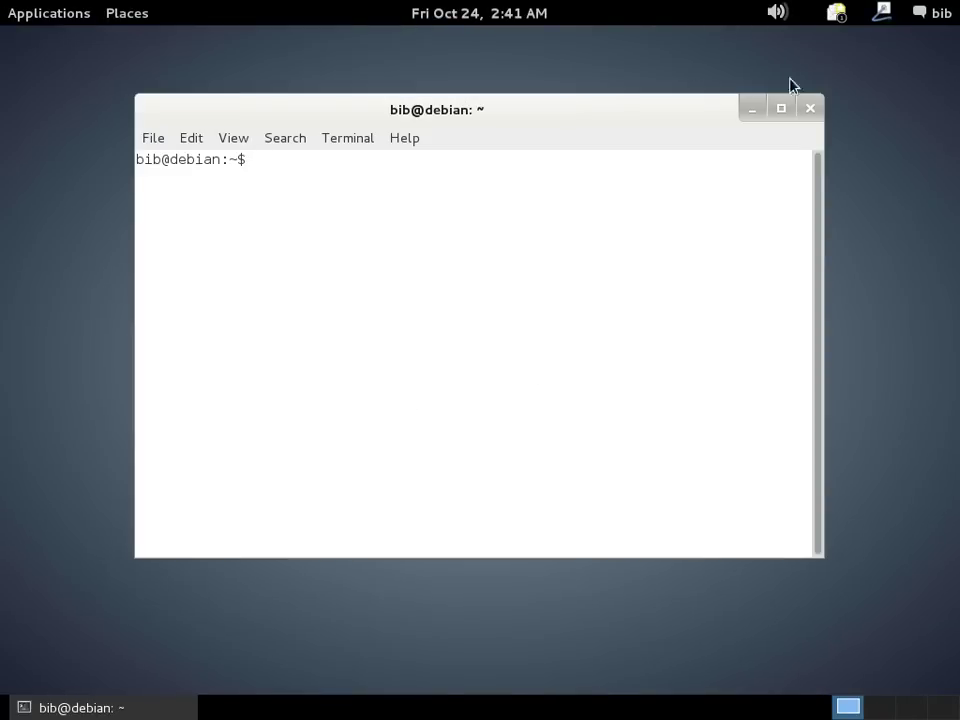
drag(821, 556, 942, 677)
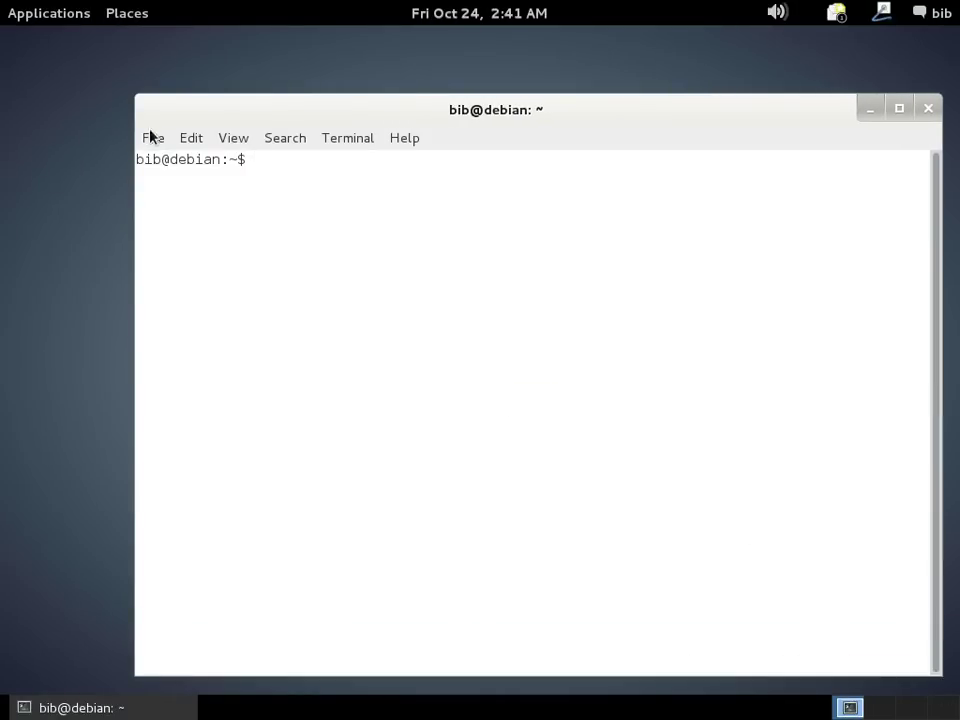
drag(146, 101, 70, 60)
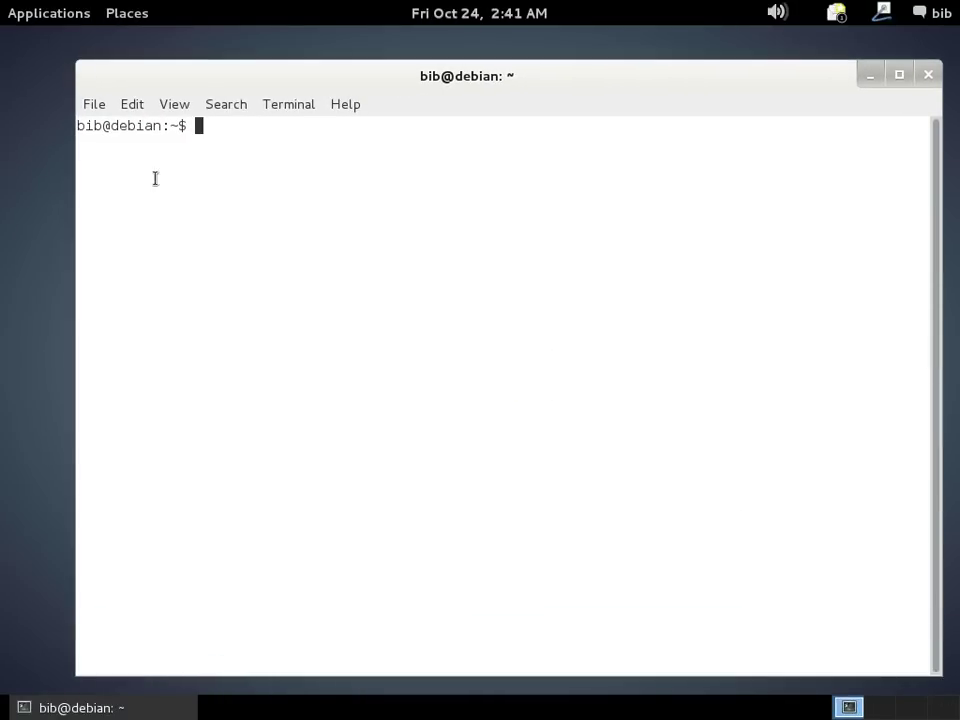
Display the kernel information with uname -a and the disk usage with df -h.
text(uanme)
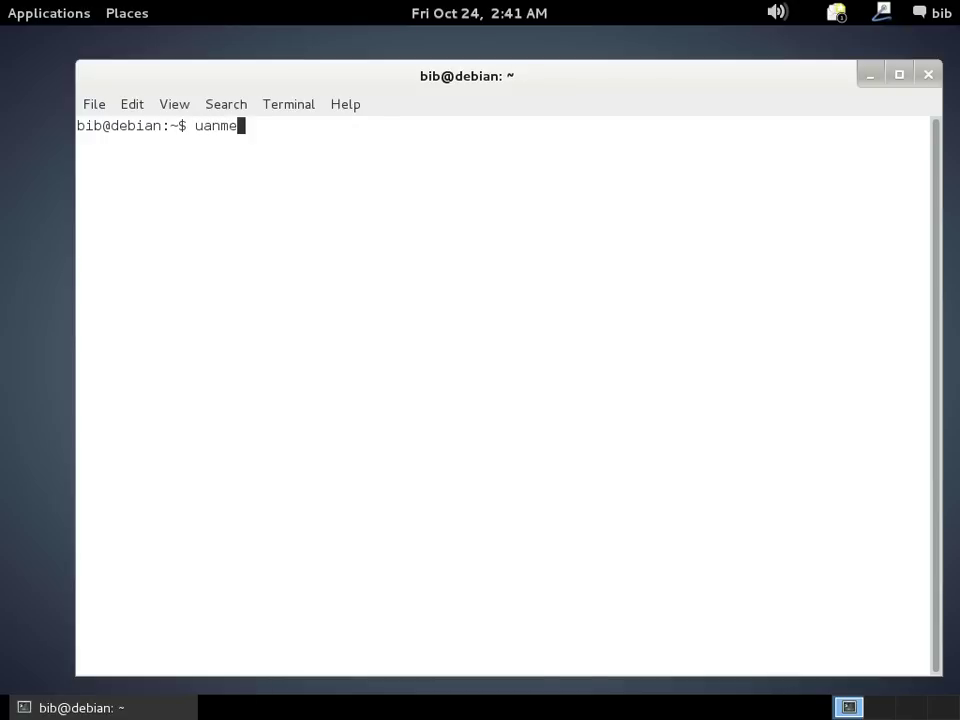
key(BackSpace)
key(BackSpace)
key(BackSpace)
key(BackSpace)
key(BackSpace)
text(name -a)
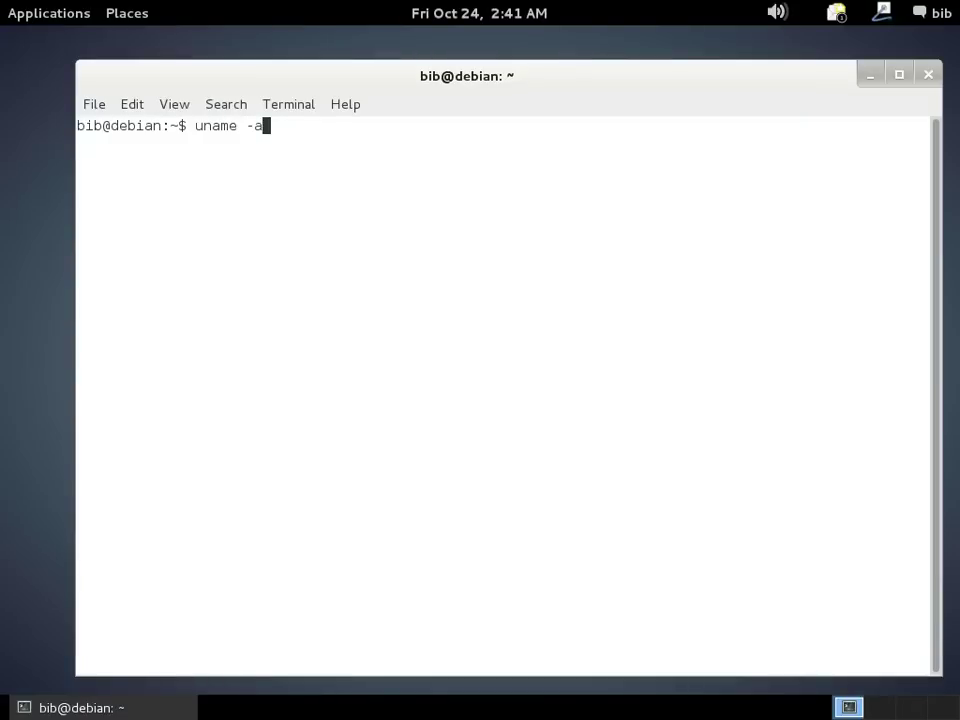
key(Return)
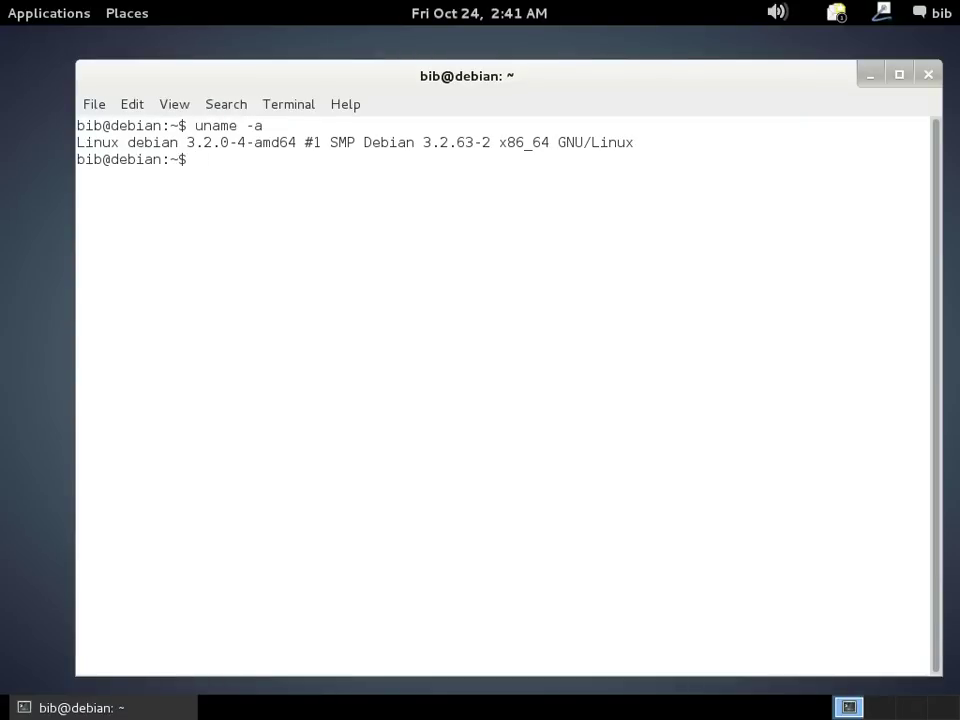
text(df -h)
key(Return)
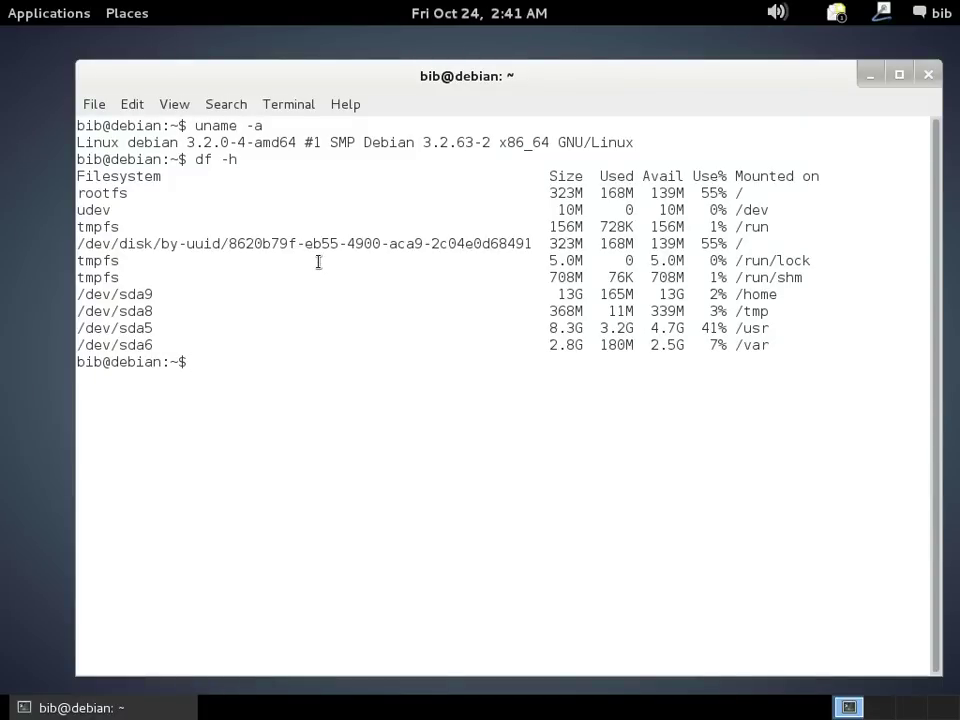
Minimize the terminal, view the pending notifications and clear all of them.
click(870, 75)
click(837, 13)
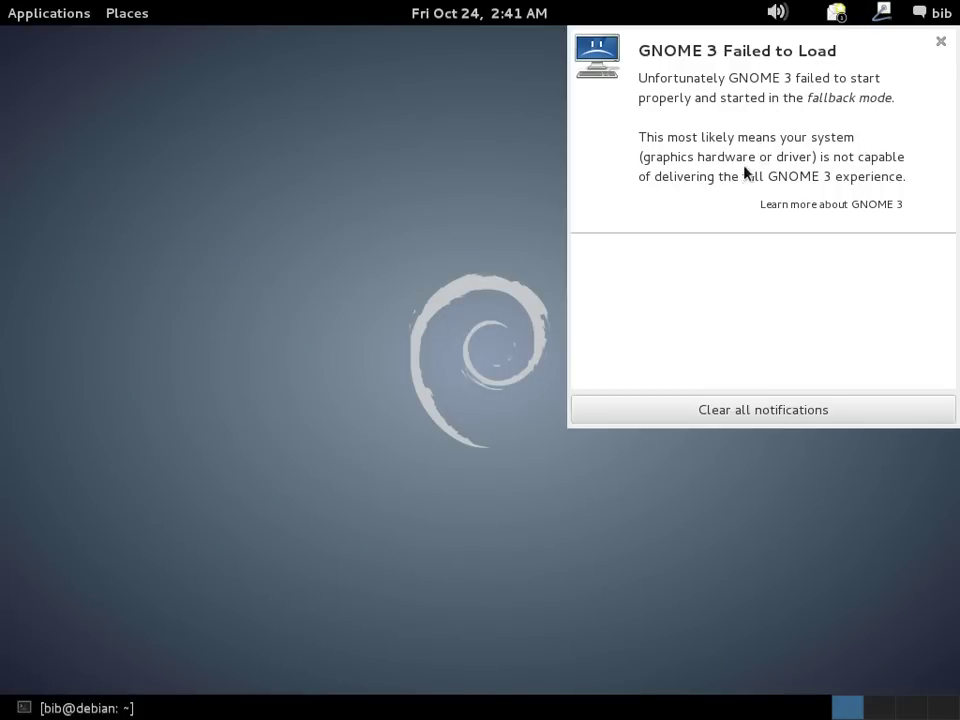
click(774, 409)
Look through the installed accessories, games, internet and office applications, and launch LibreOffice Writer.
click(78, 20)
mouse_move(73, 44)
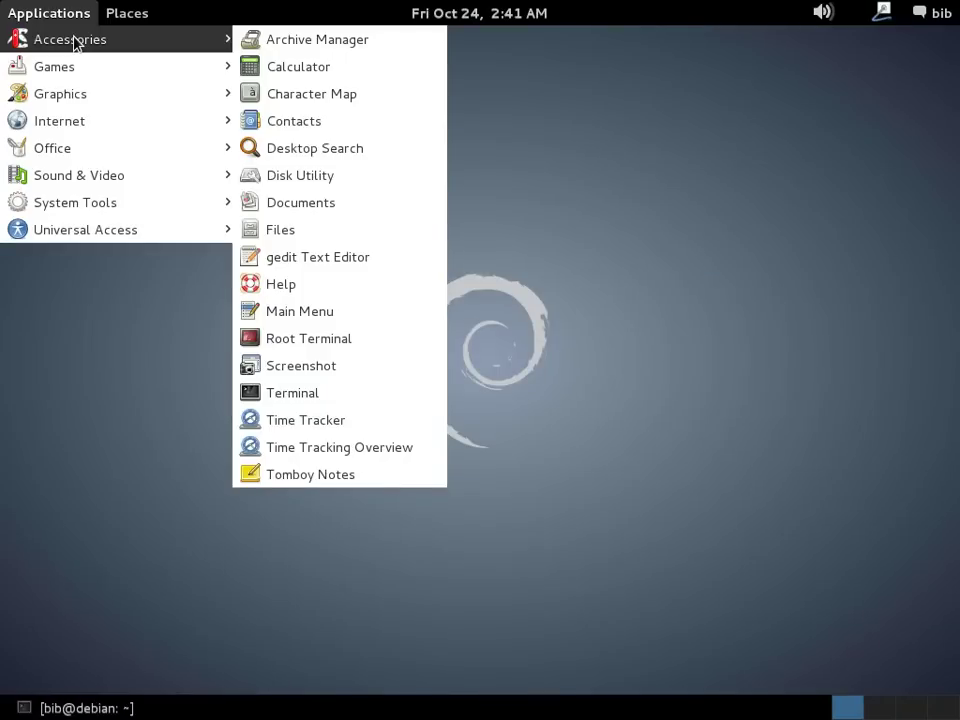
mouse_move(77, 66)
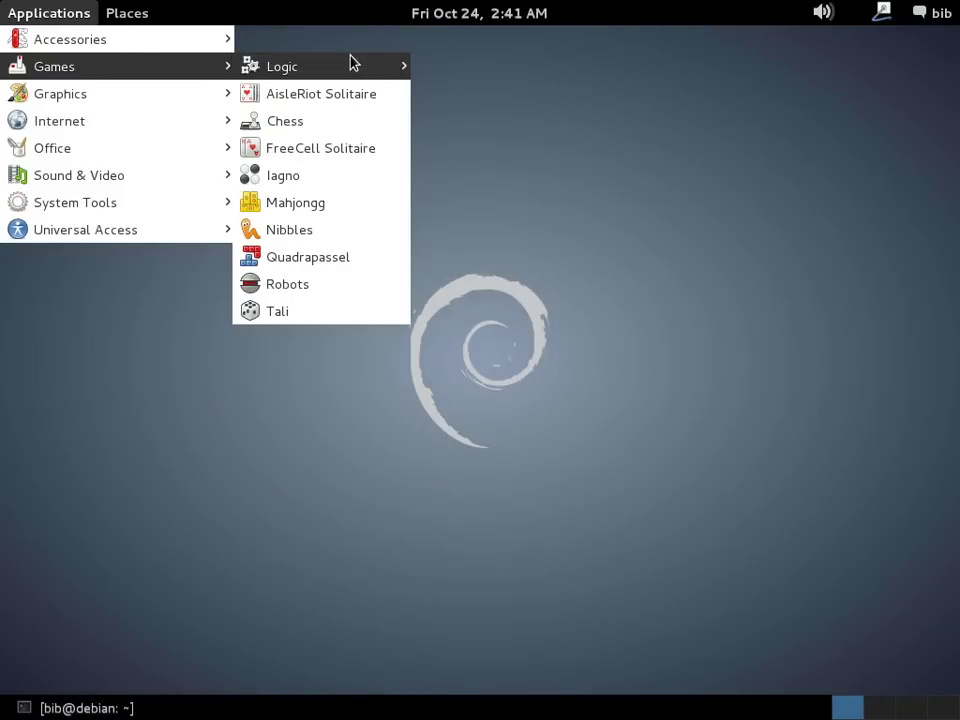
mouse_move(352, 63)
mouse_move(172, 108)
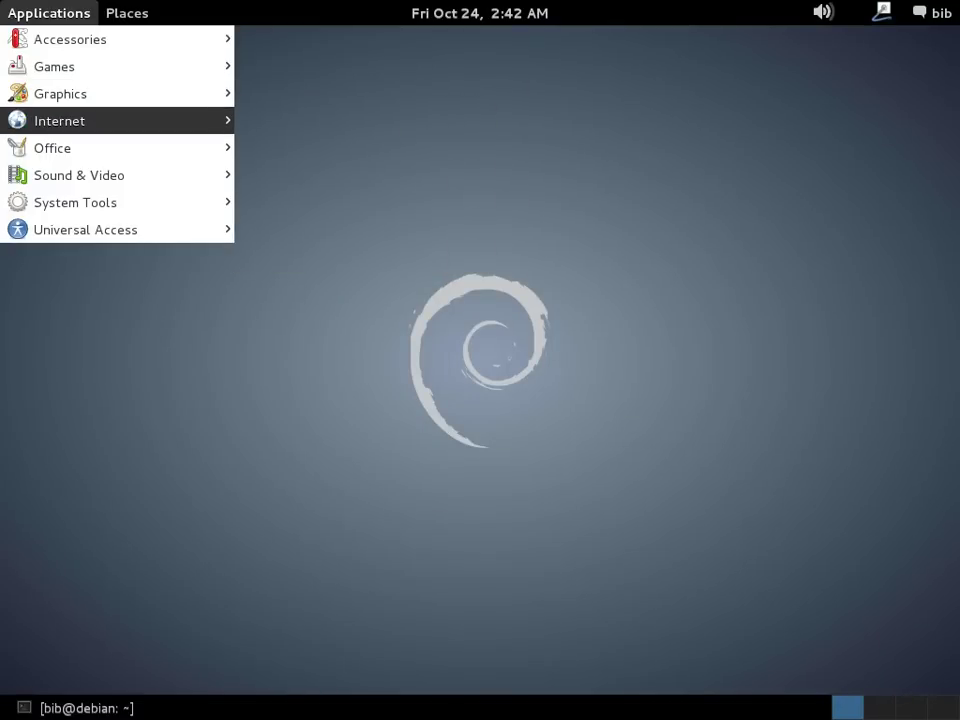
mouse_move(75, 116)
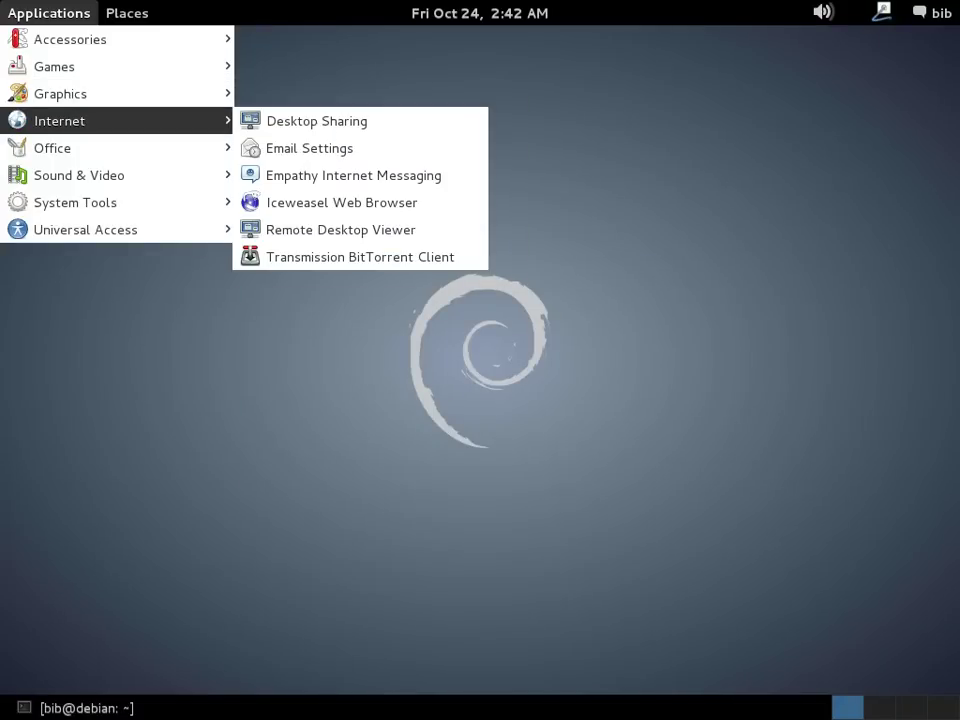
mouse_move(75, 146)
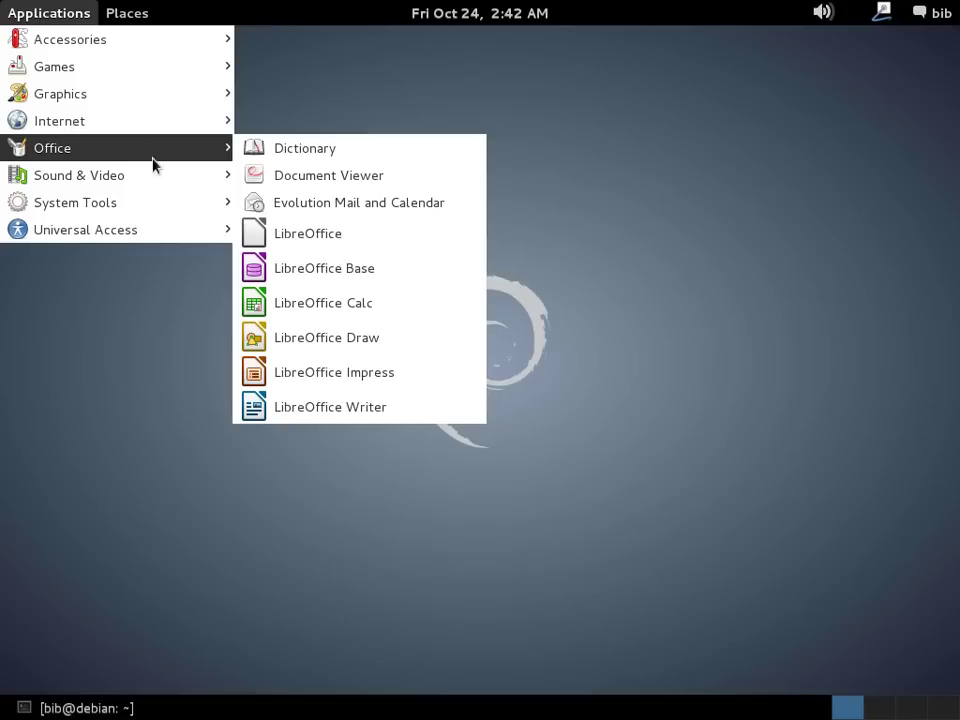
click(394, 401)
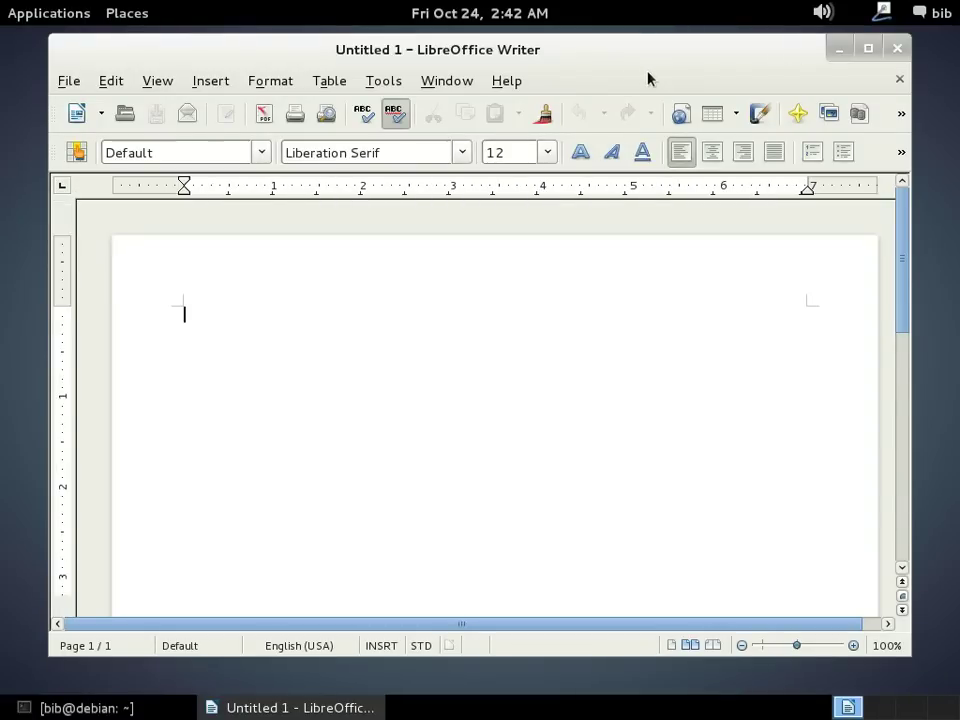
View LibreOffice's version information and close Writer.
click(518, 82)
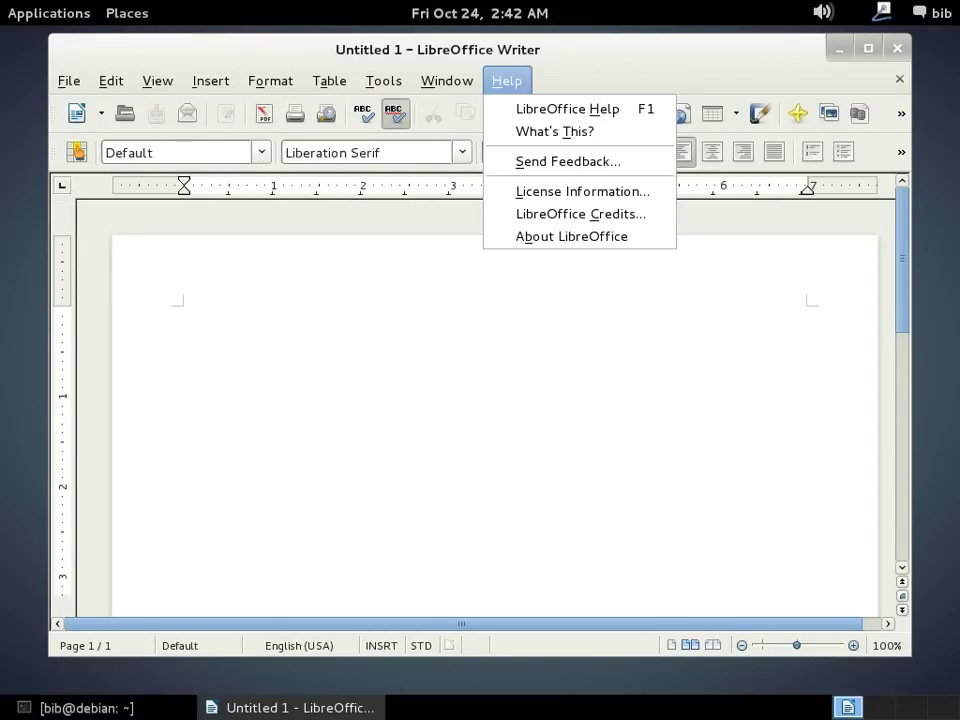
click(553, 236)
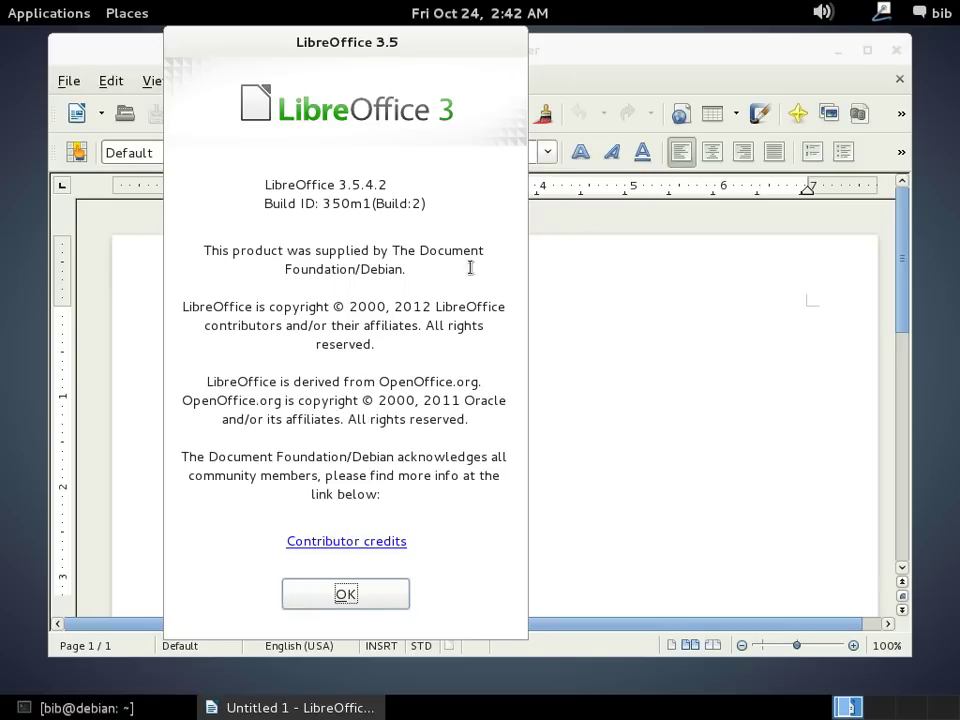
click(379, 601)
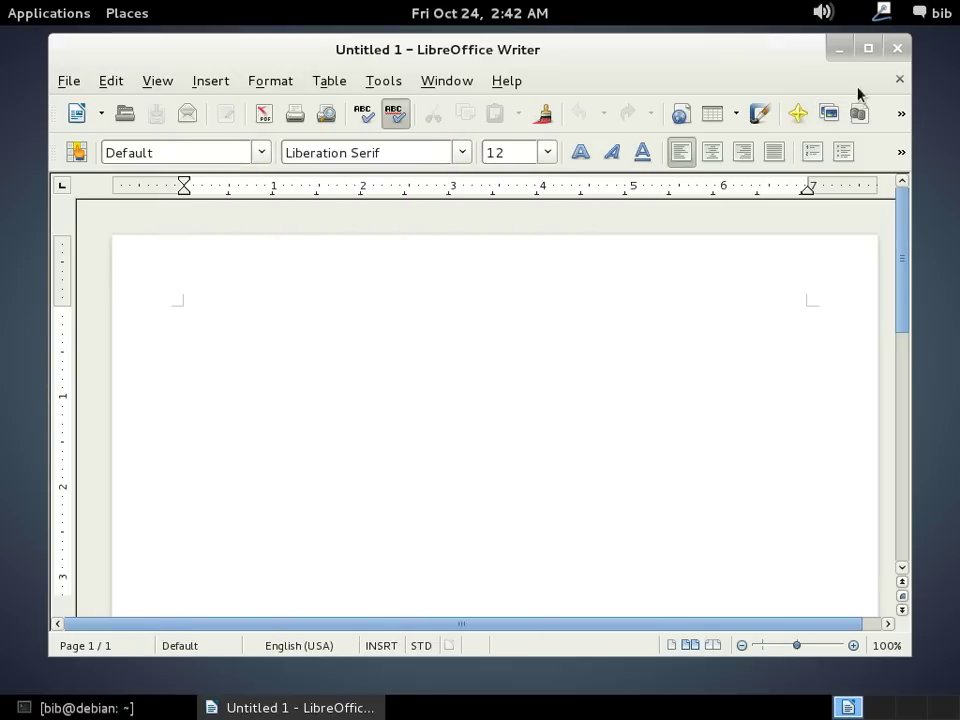
click(897, 48)
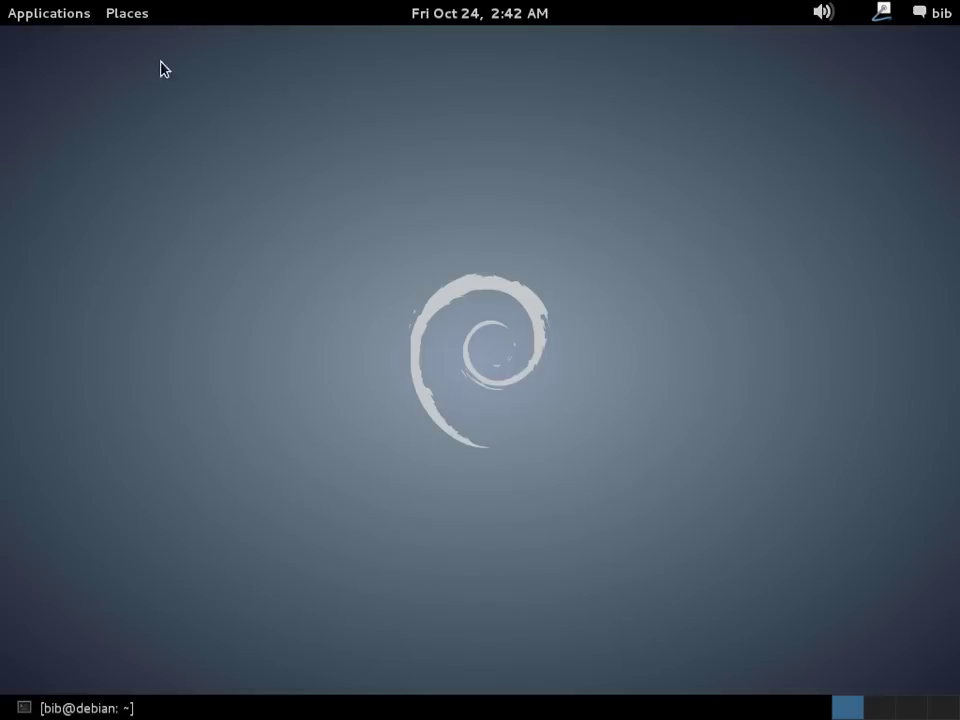
Look through the sound and video, administration and preferences tools, and open System Settings.
click(37, 16)
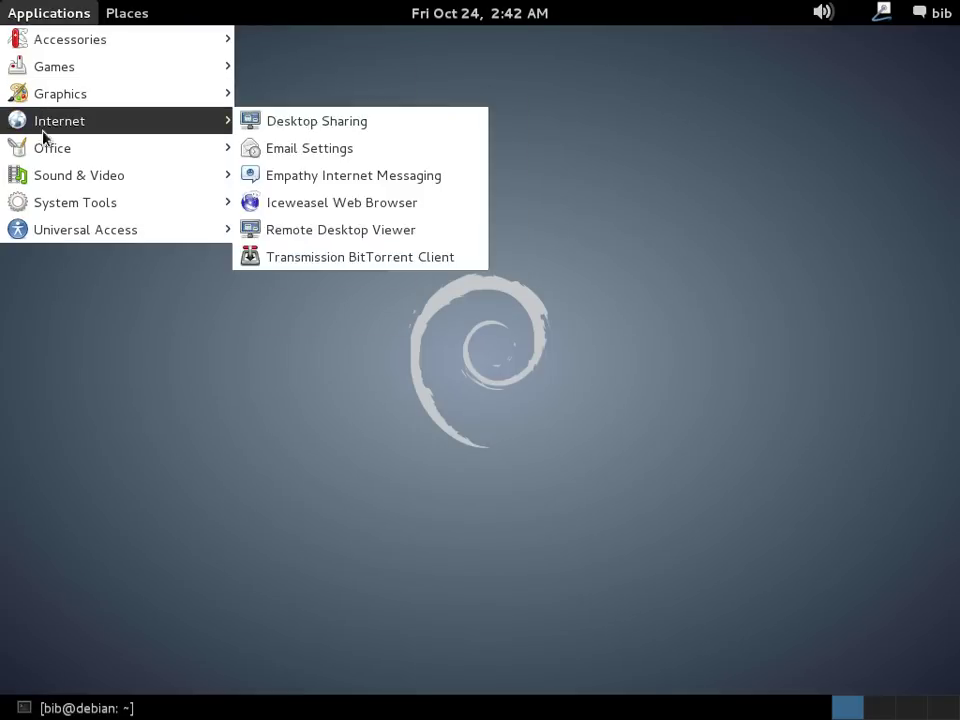
mouse_move(30, 148)
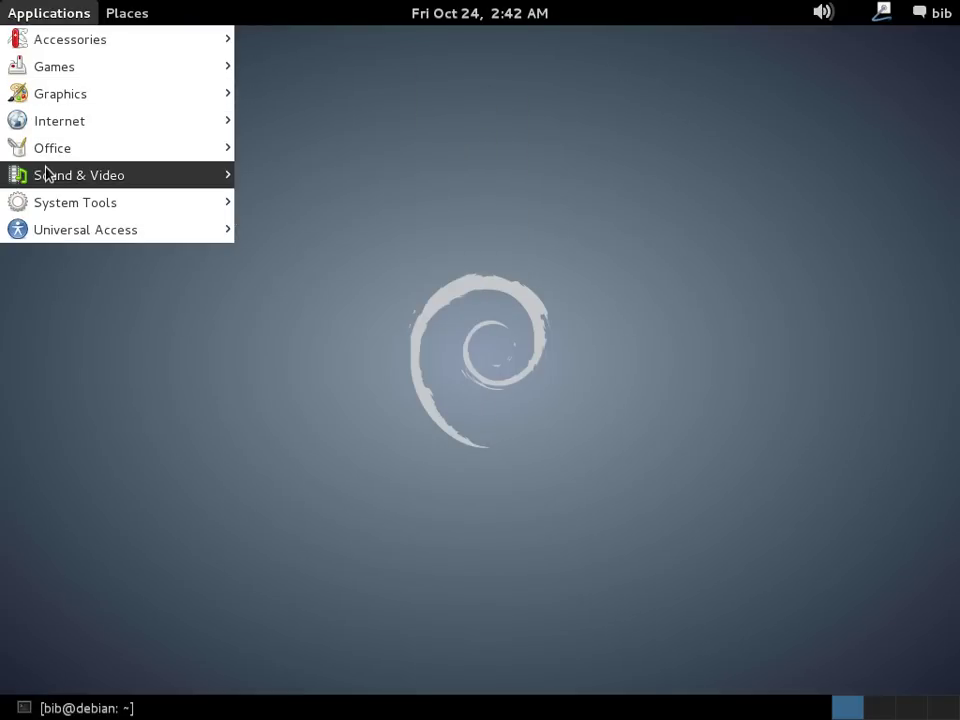
mouse_move(43, 175)
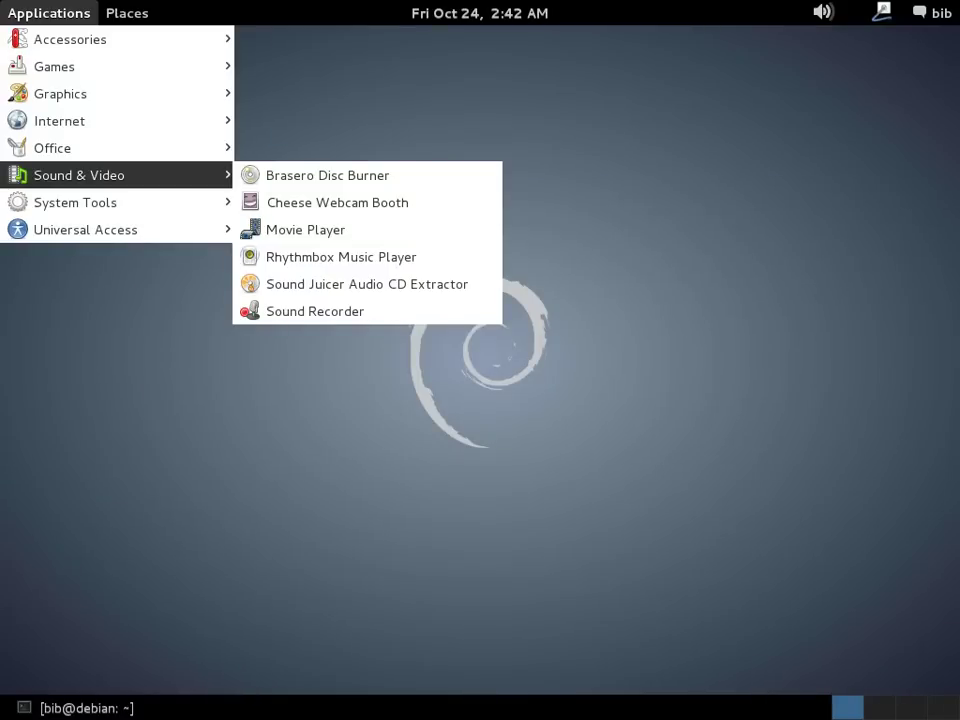
mouse_move(120, 202)
mouse_move(269, 204)
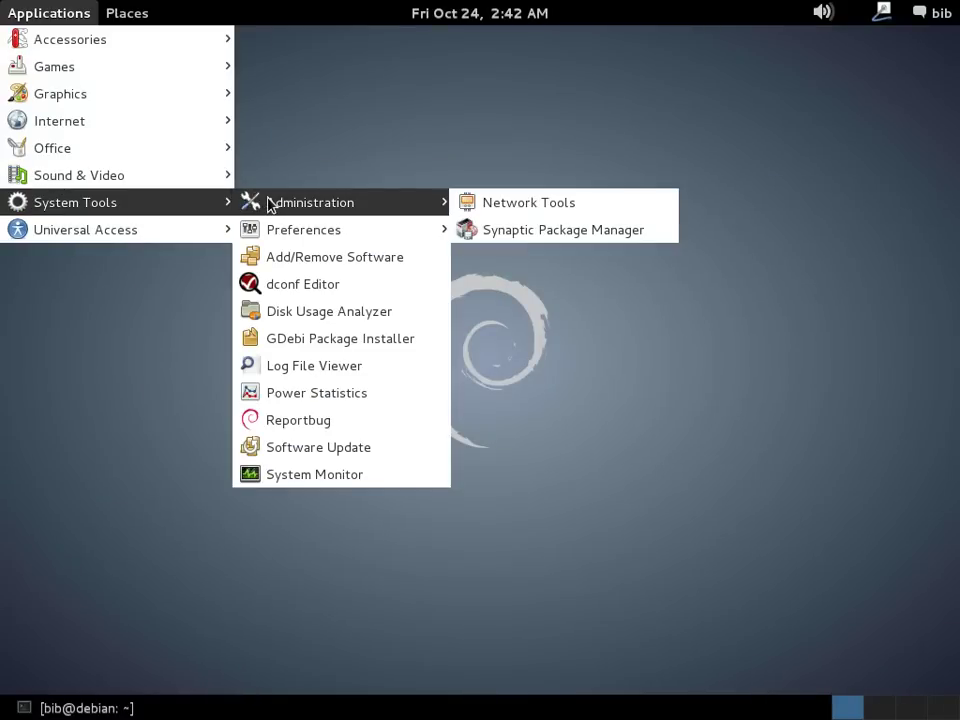
mouse_move(295, 229)
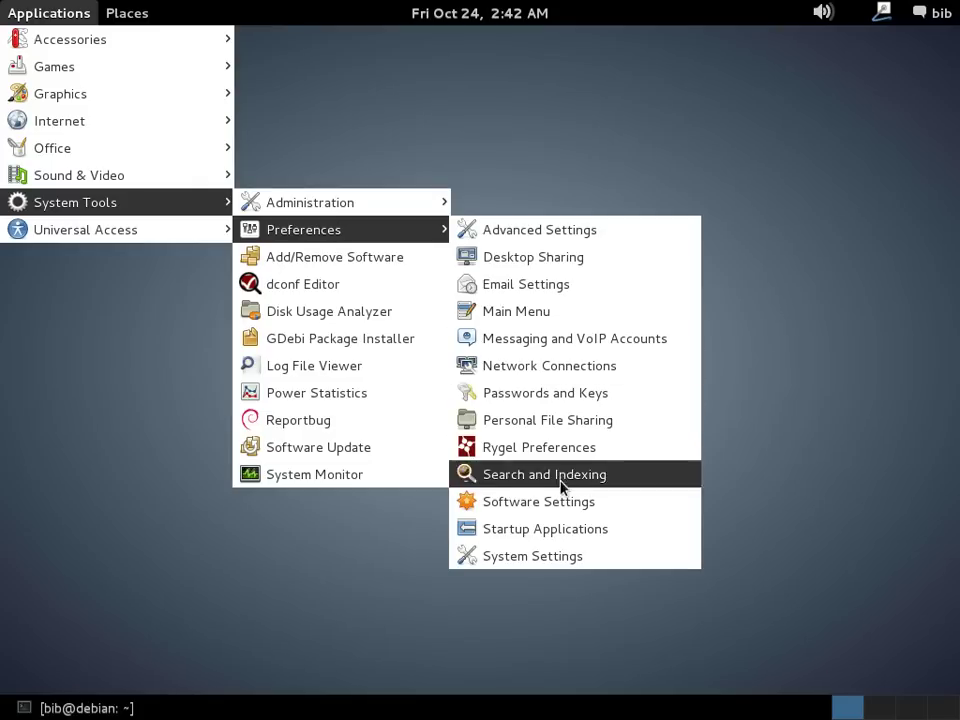
click(557, 562)
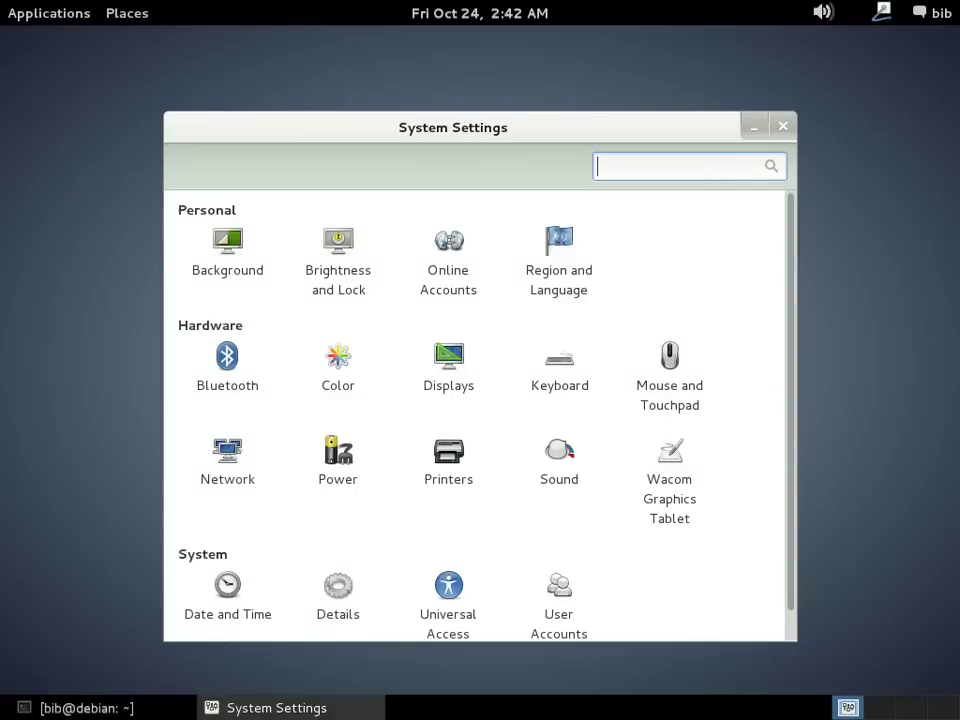
Open System Monitor and maximize its window.
click(48, 13)
mouse_move(80, 202)
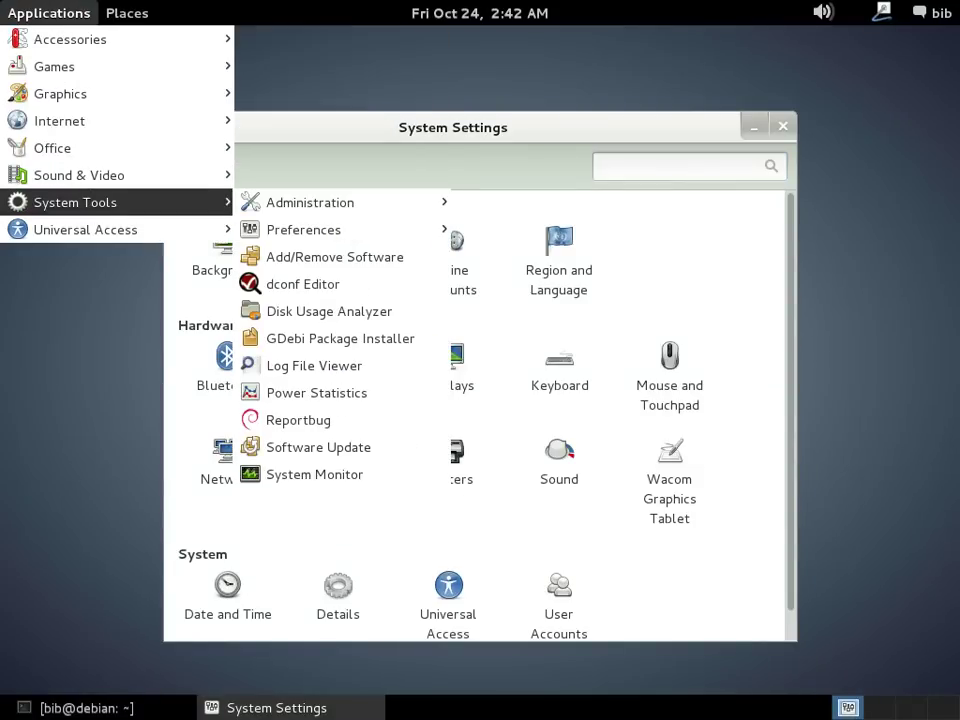
click(324, 469)
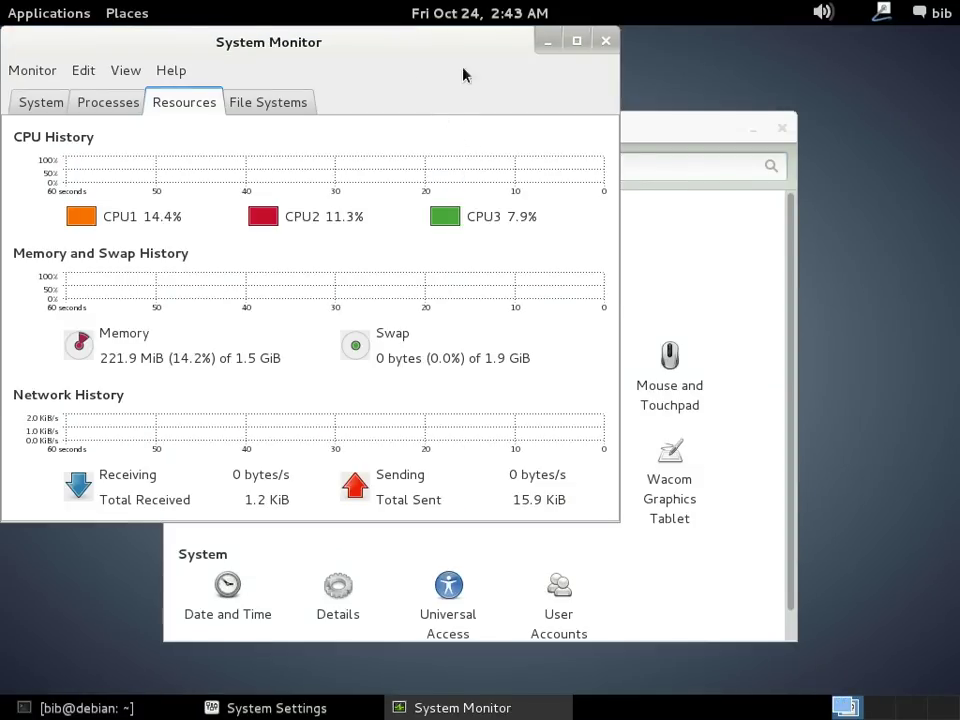
click(574, 41)
Move the System Monitor window to the second workspace.
right_click(524, 49)
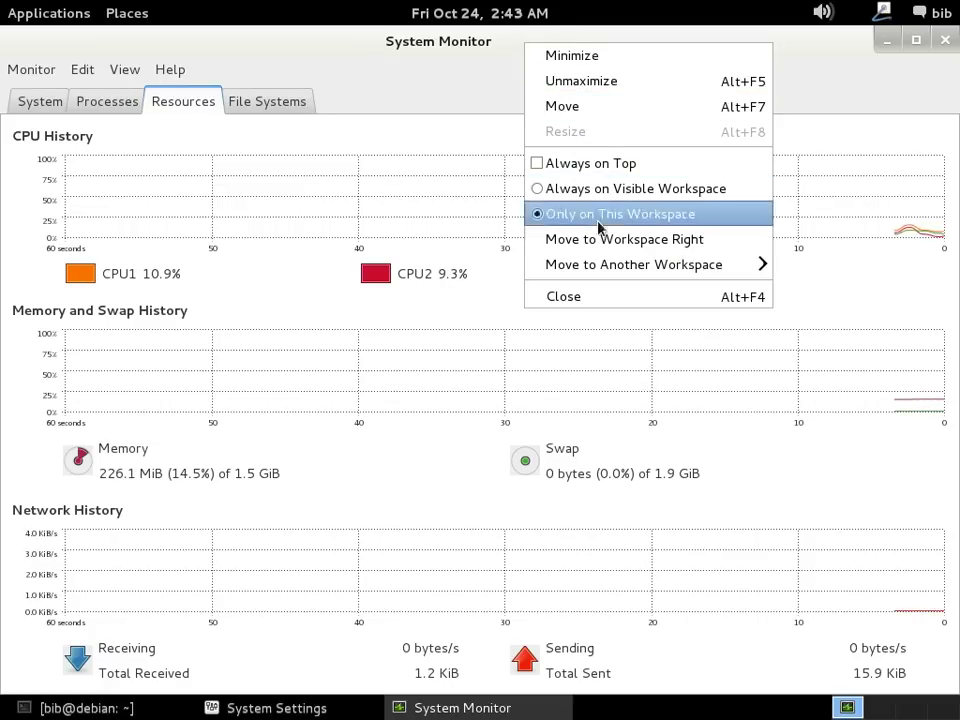
mouse_move(700, 266)
click(833, 289)
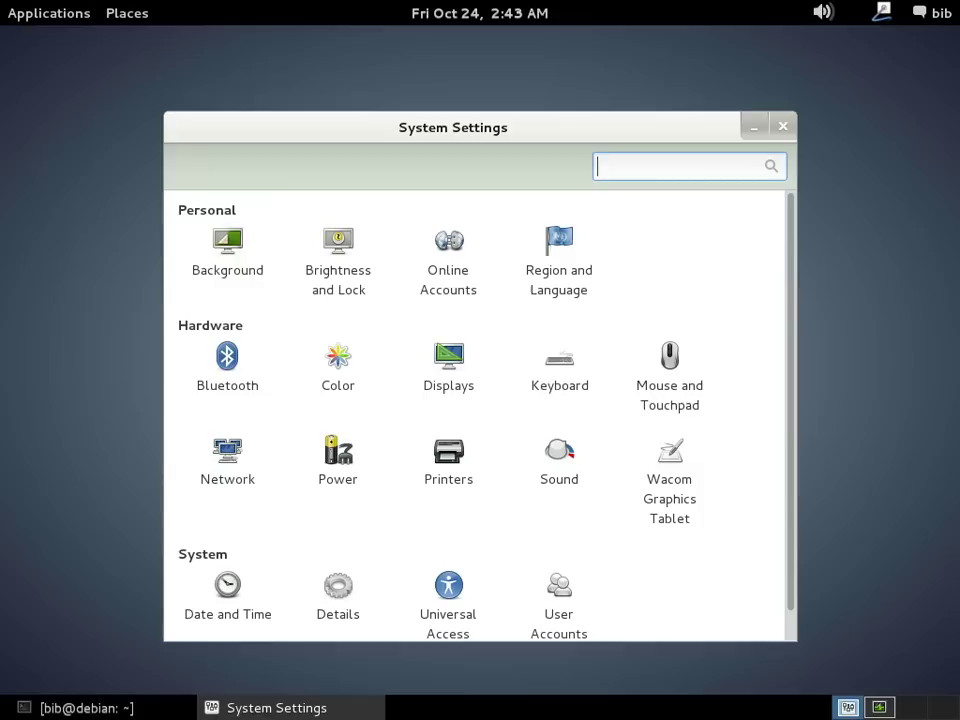
Browse the available wallpapers in the Background settings and close the settings window.
click(228, 255)
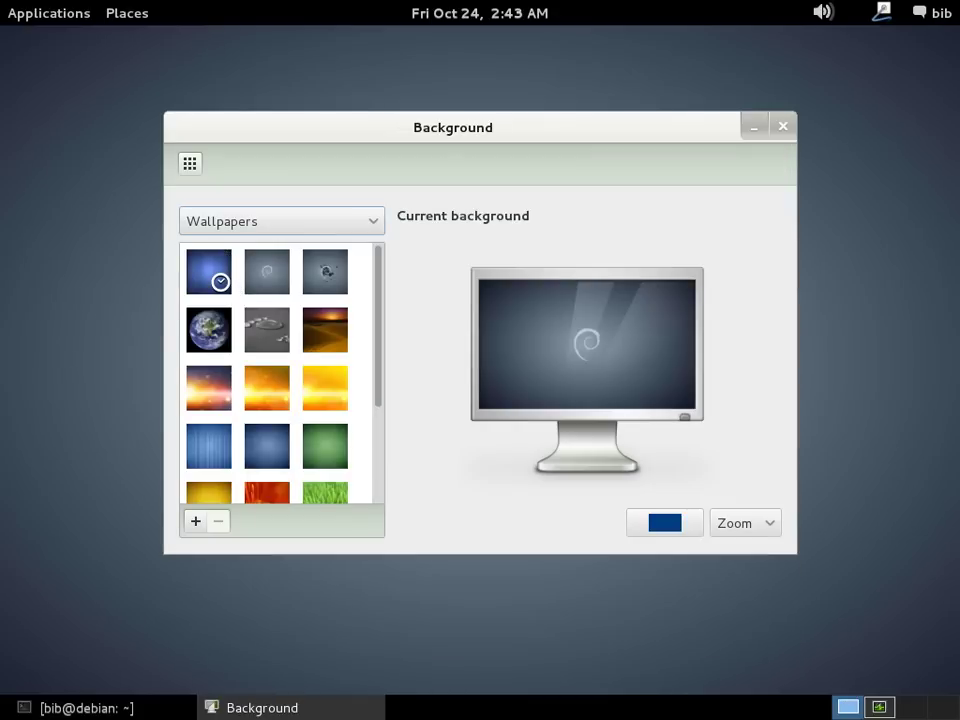
drag(377, 328, 375, 423)
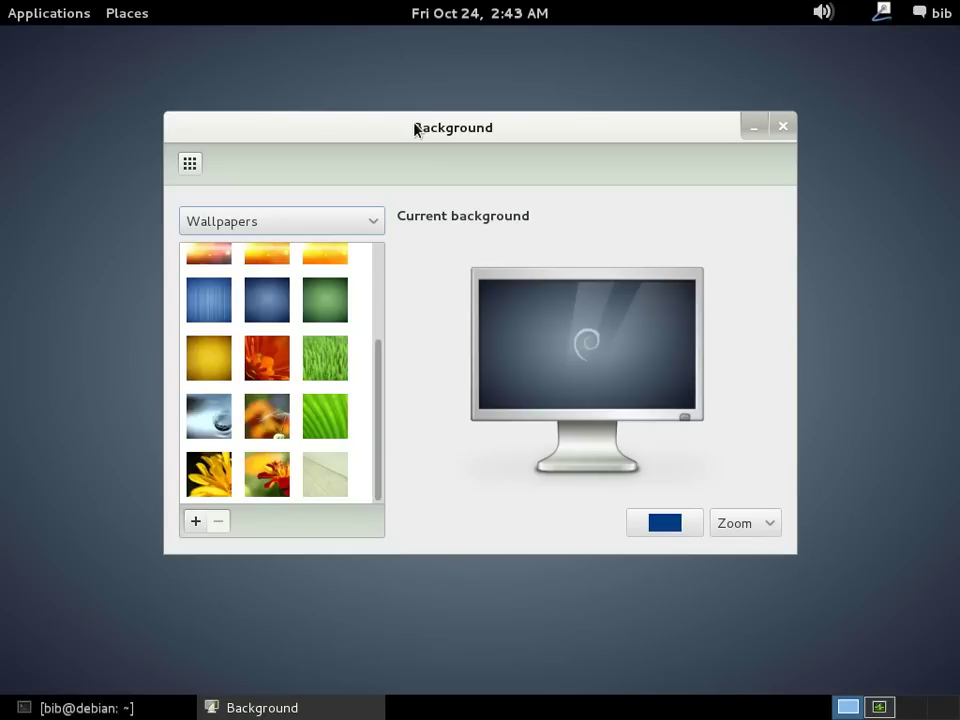
click(784, 127)
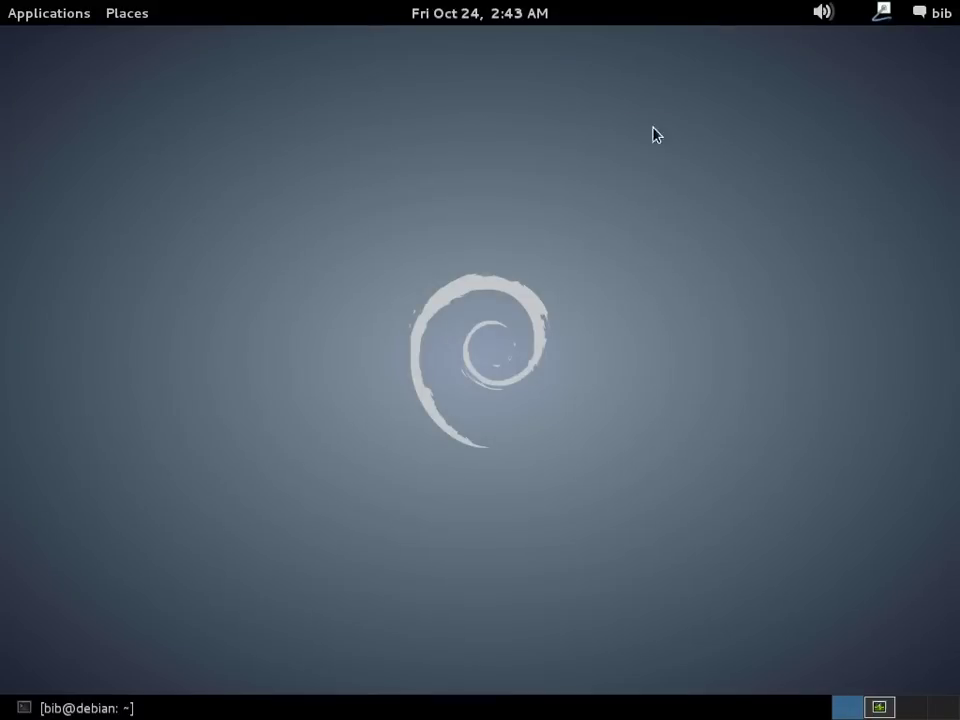
Reopen System Settings and look through the wallpapers in the Background settings.
click(45, 10)
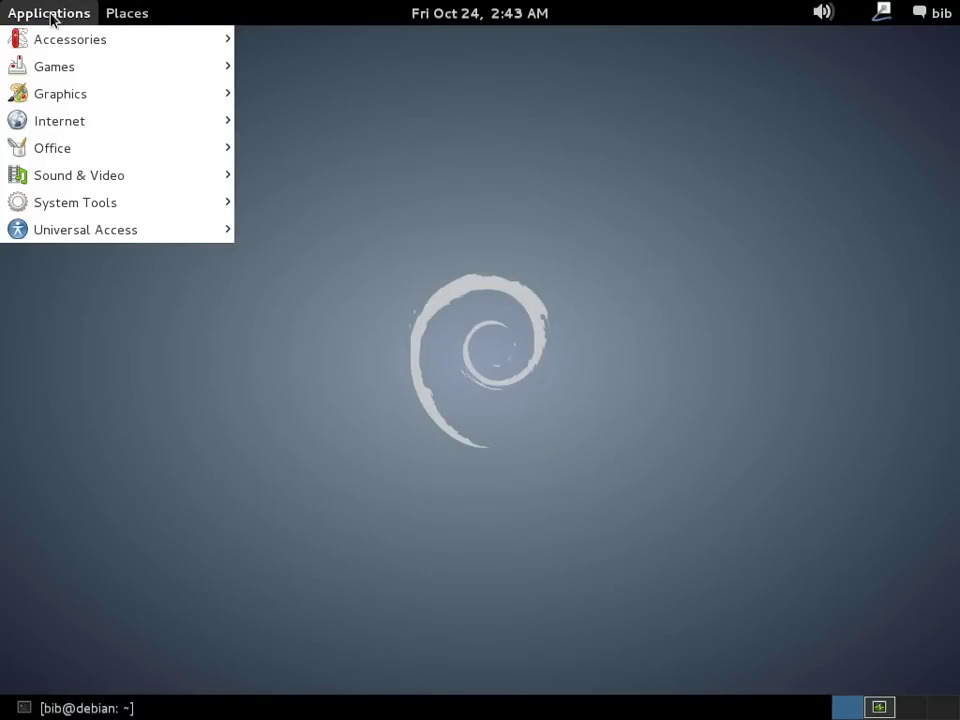
mouse_move(72, 202)
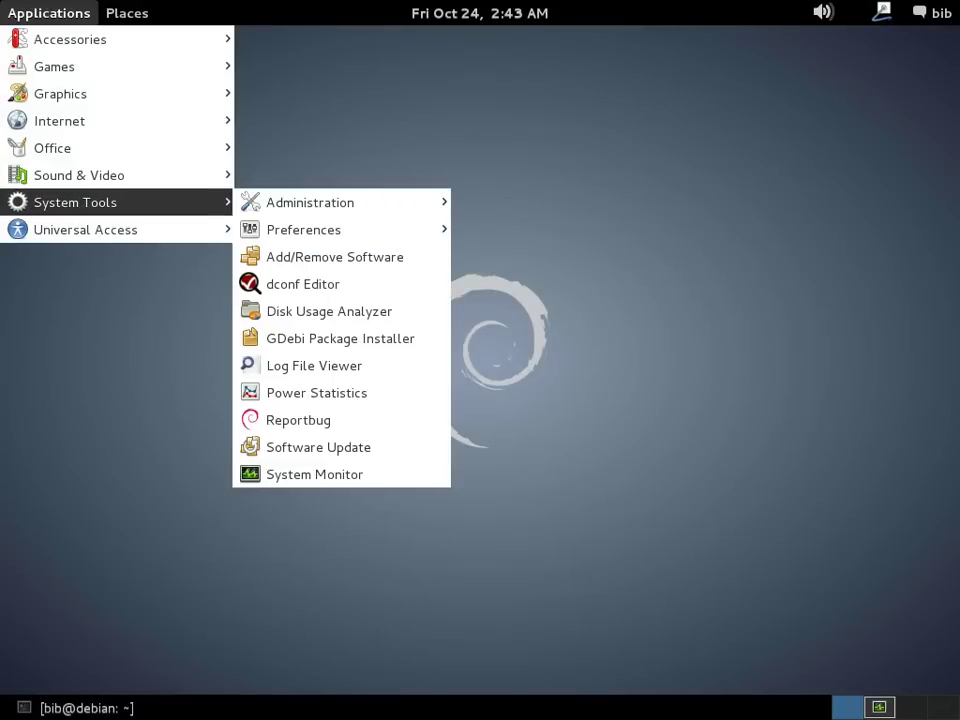
mouse_move(400, 202)
mouse_move(400, 229)
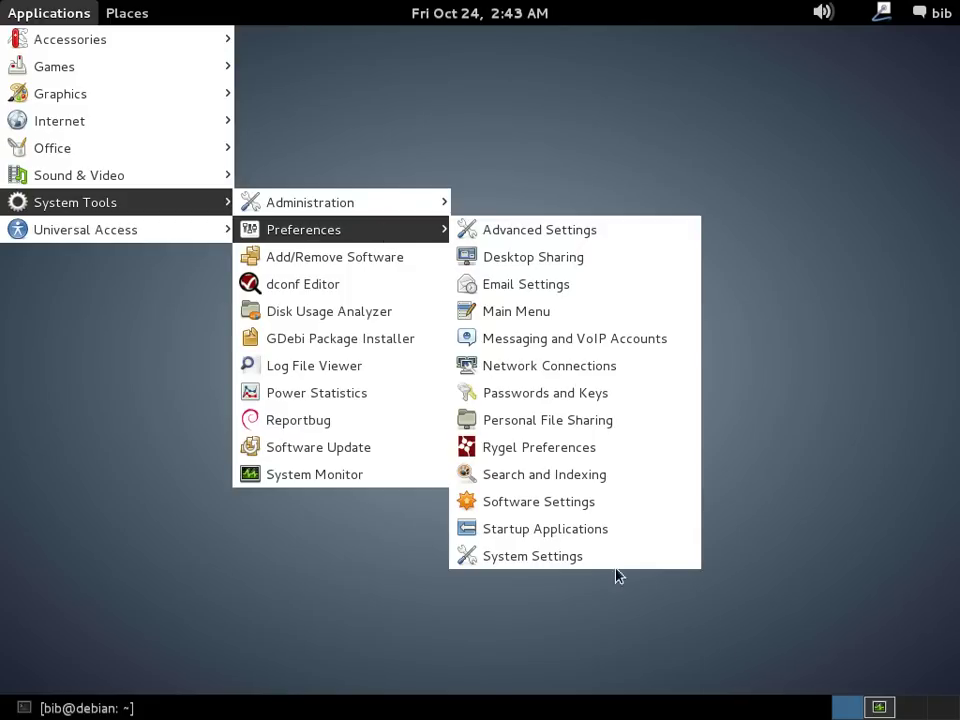
click(591, 550)
click(218, 235)
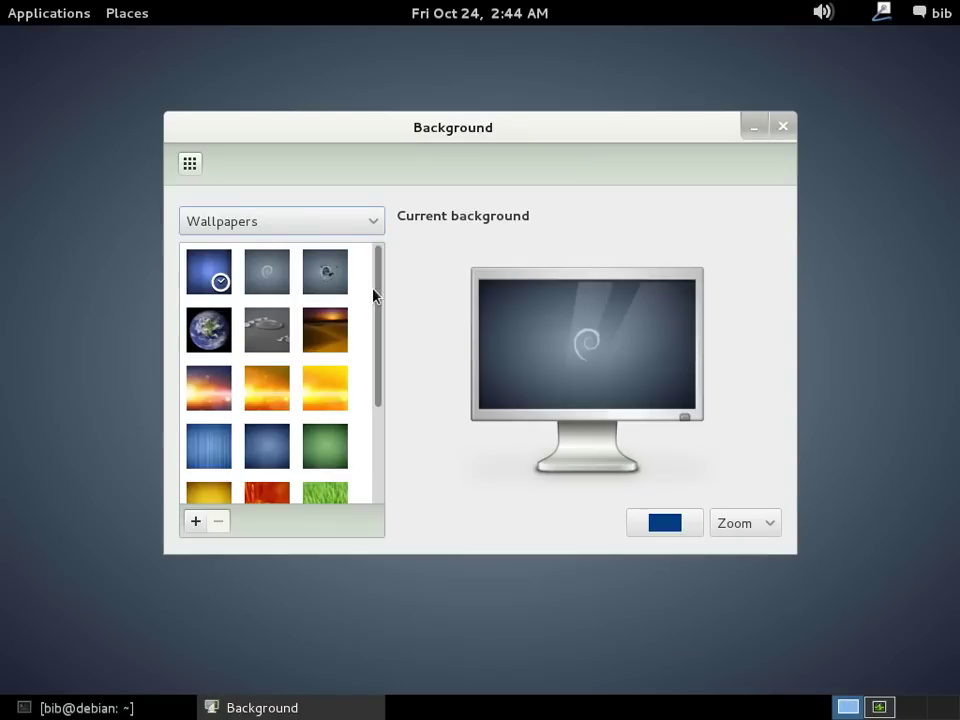
scroll(375, 320, down, 5)
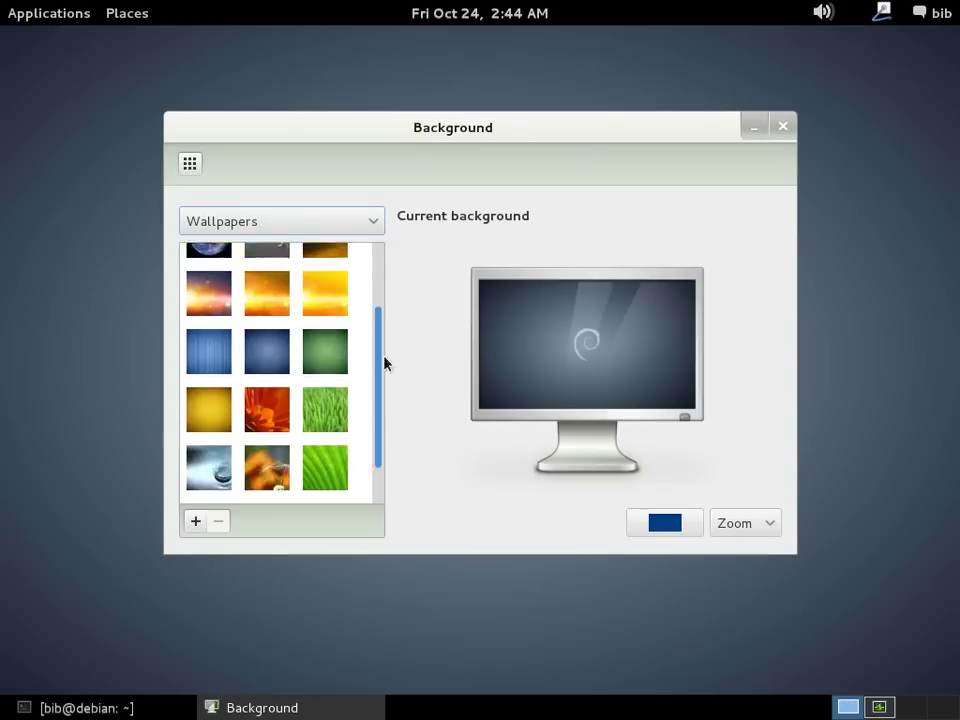
Check the Pictures Folder backgrounds, and try the vertical and horizontal gradients from Colors & Gradients on the desktop.
click(377, 225)
click(362, 250)
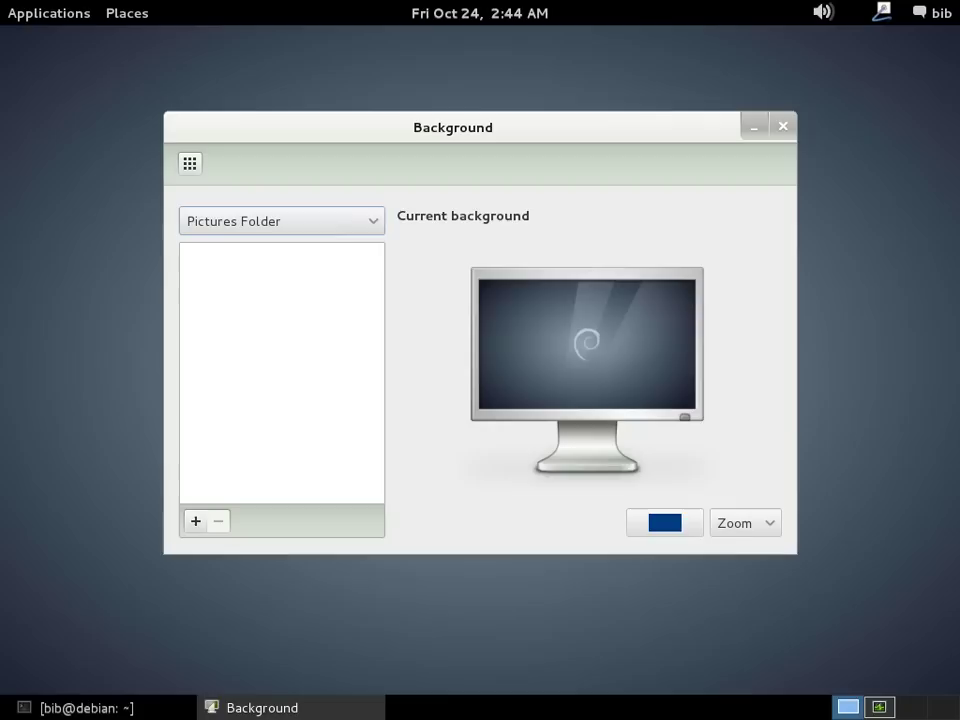
click(362, 236)
click(358, 257)
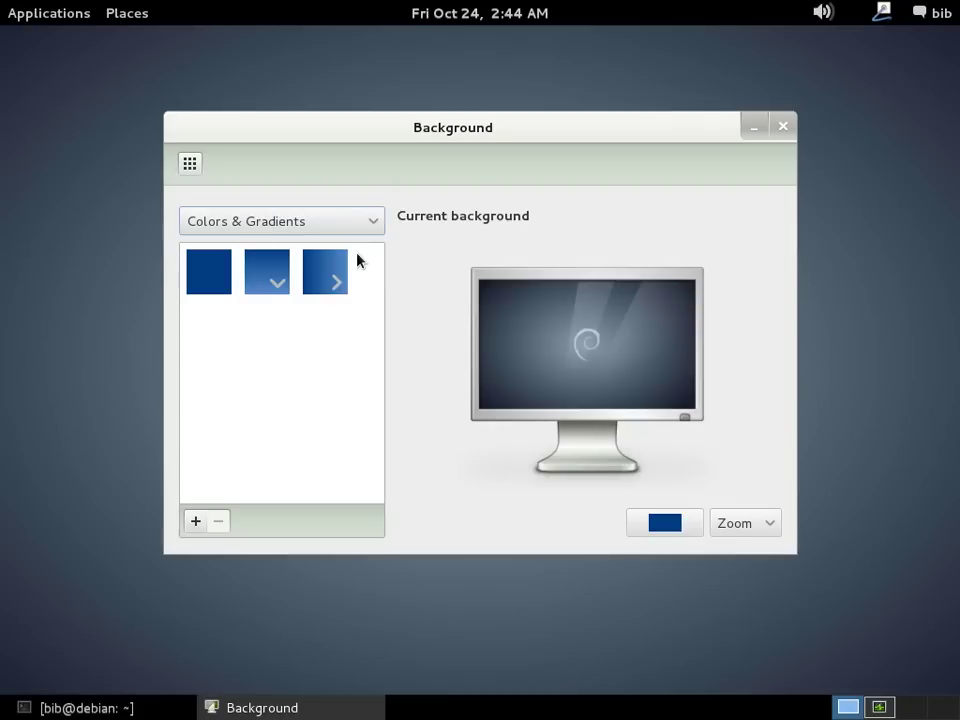
click(267, 271)
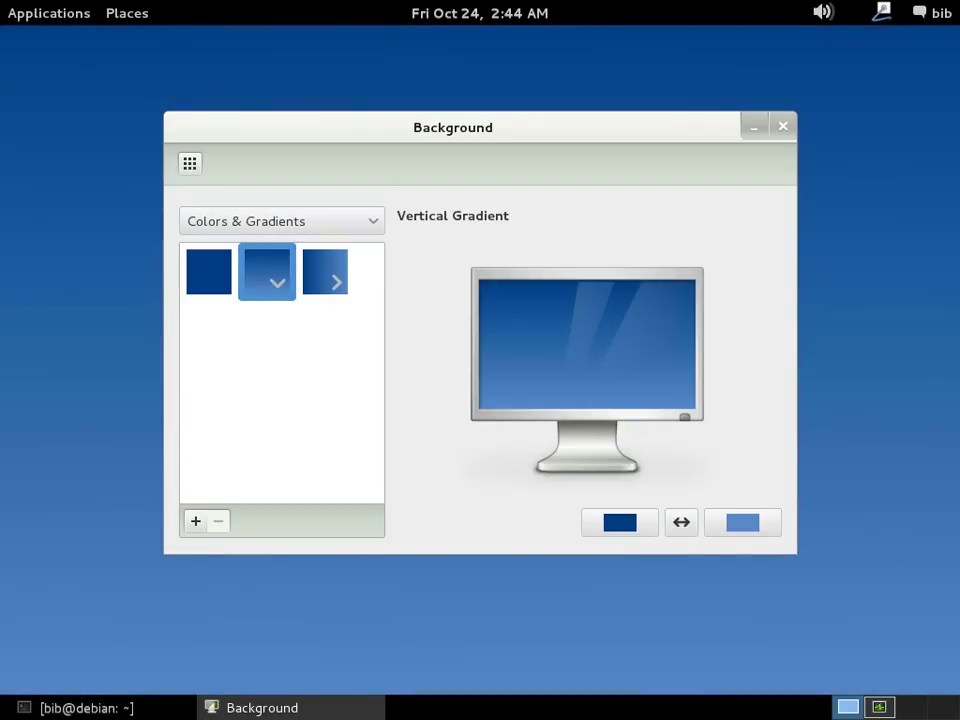
click(318, 270)
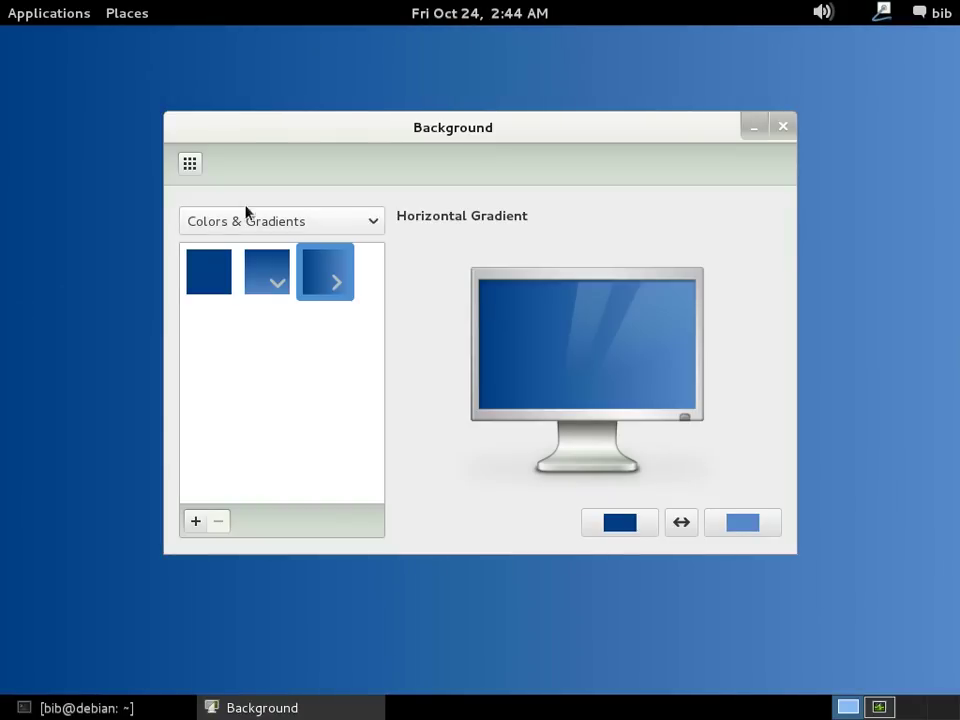
Set the desktop background to the Debian wallpaper and return to the settings overview.
click(190, 165)
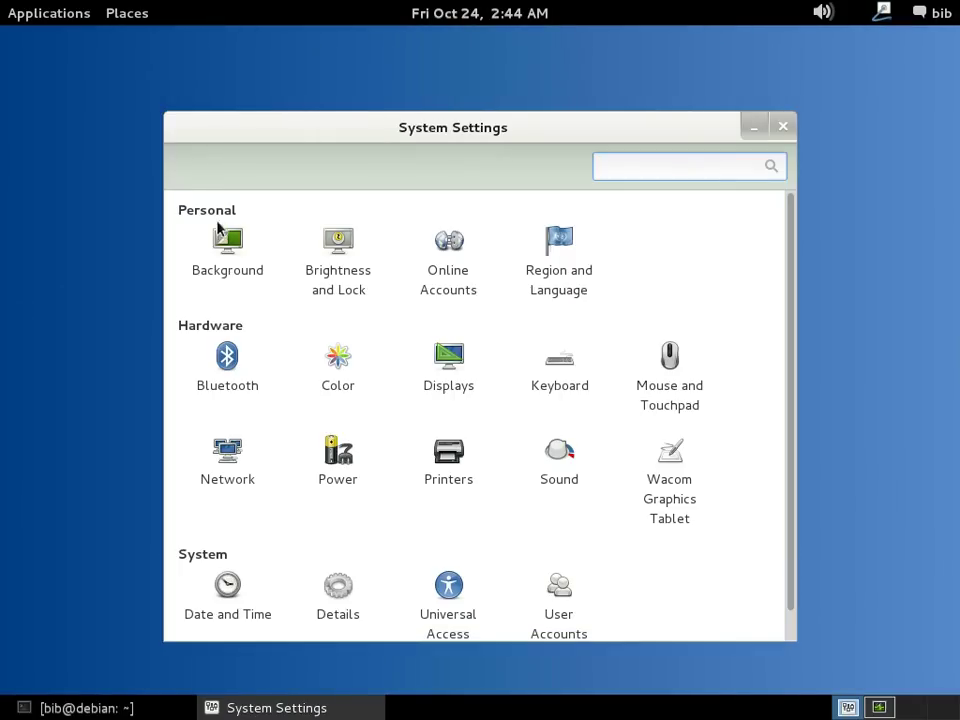
click(228, 250)
click(267, 272)
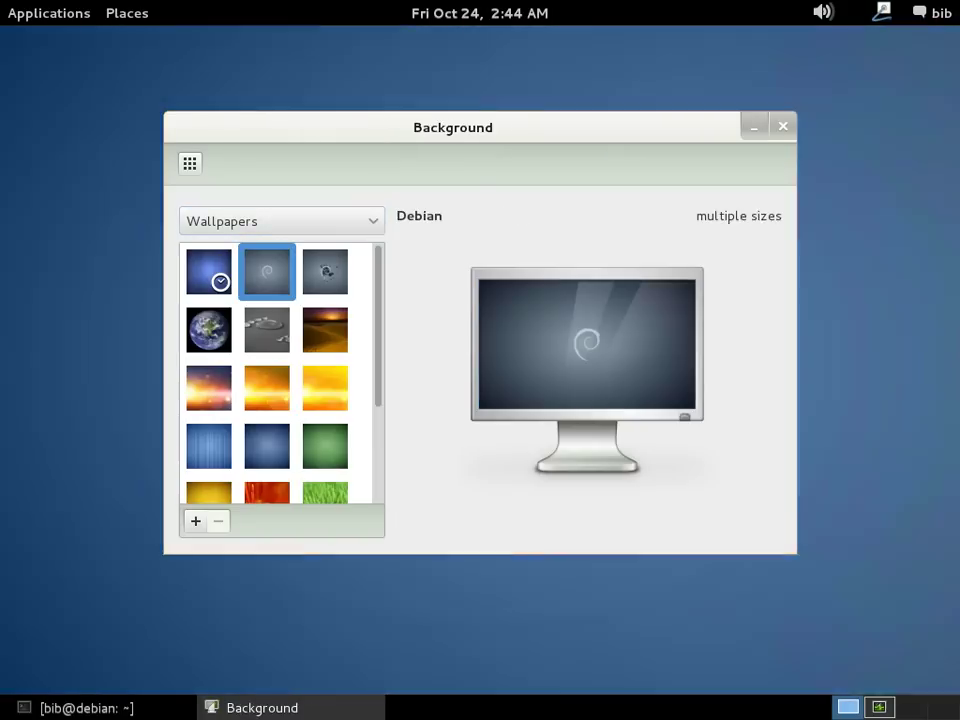
click(190, 163)
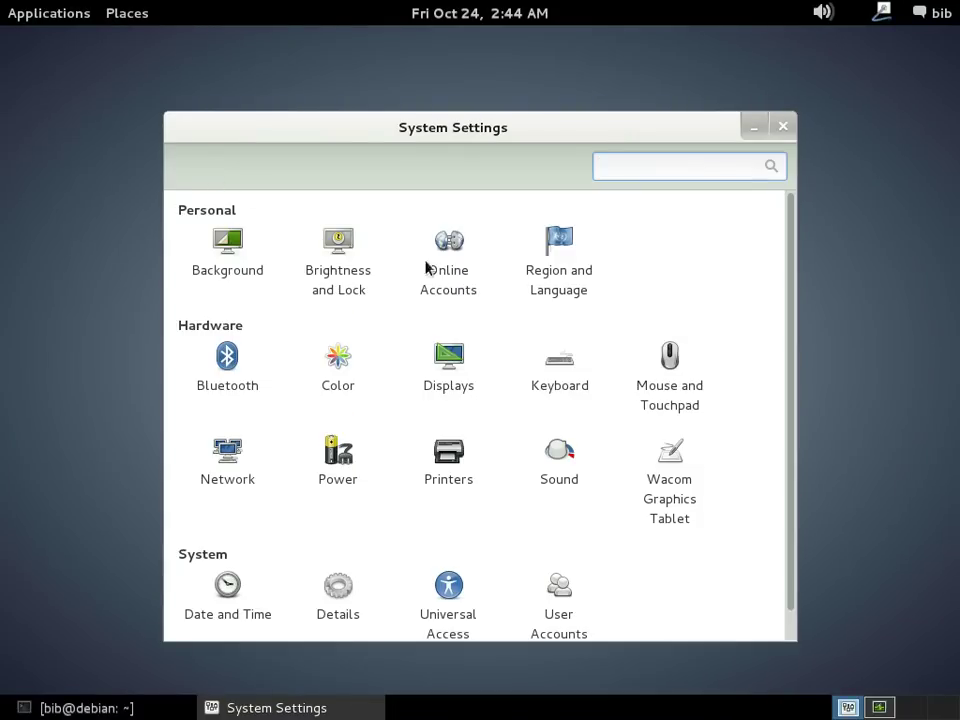
View the Region and Language settings and the screen resolutions offered in the Displays settings.
click(556, 264)
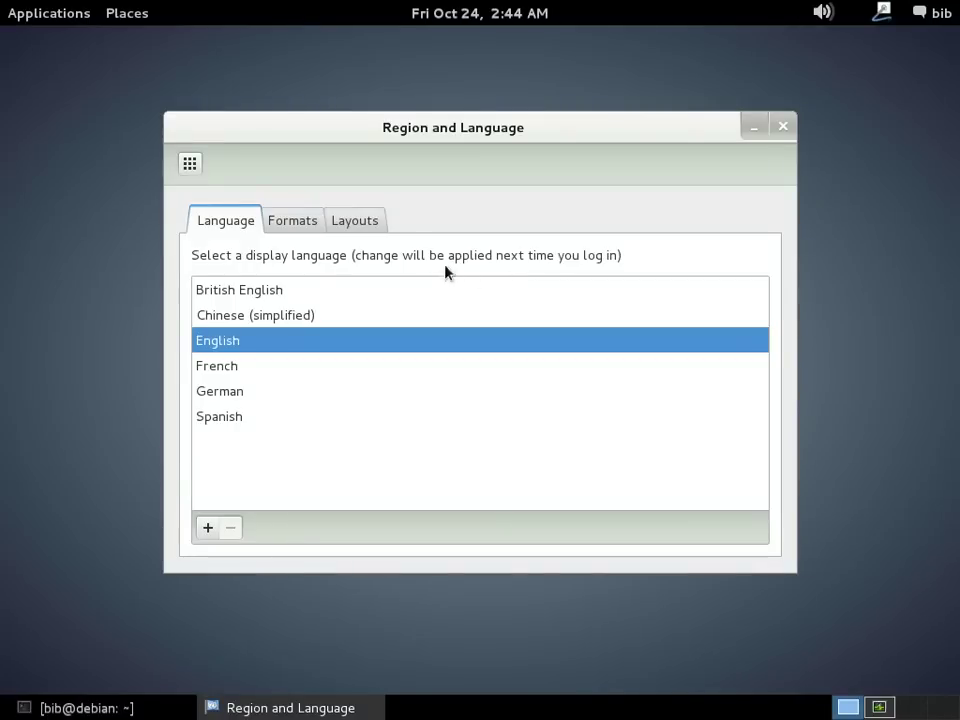
click(190, 164)
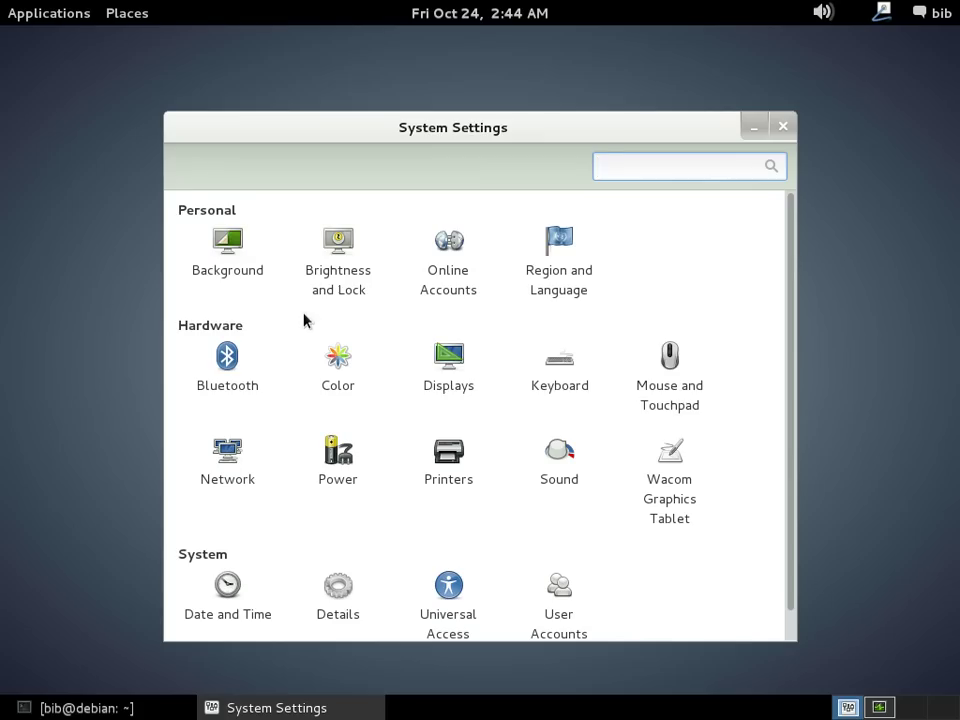
click(440, 362)
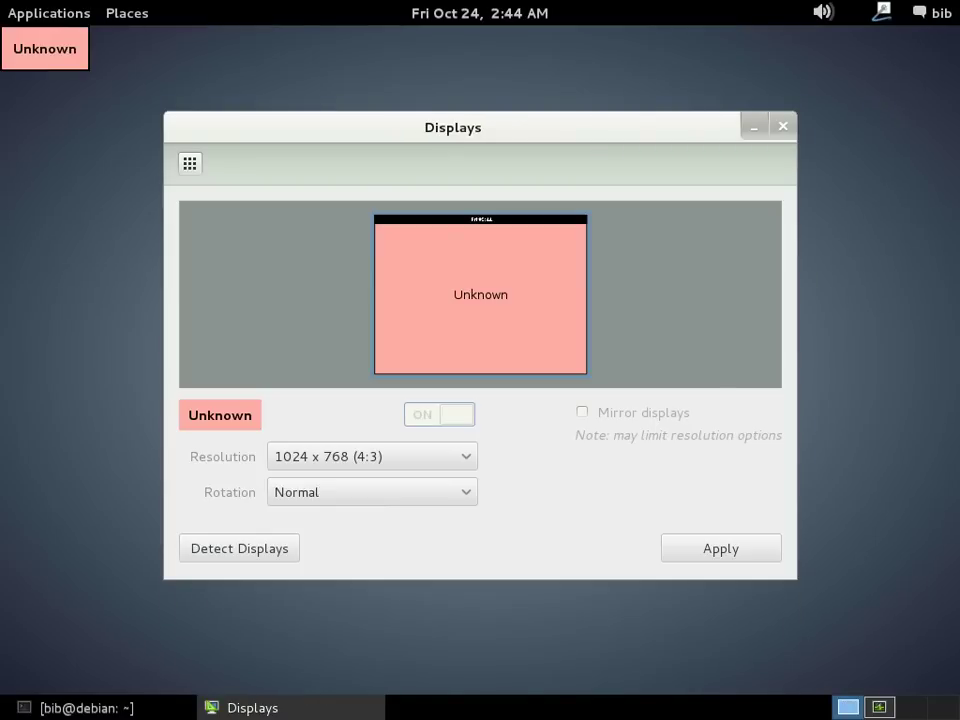
click(372, 456)
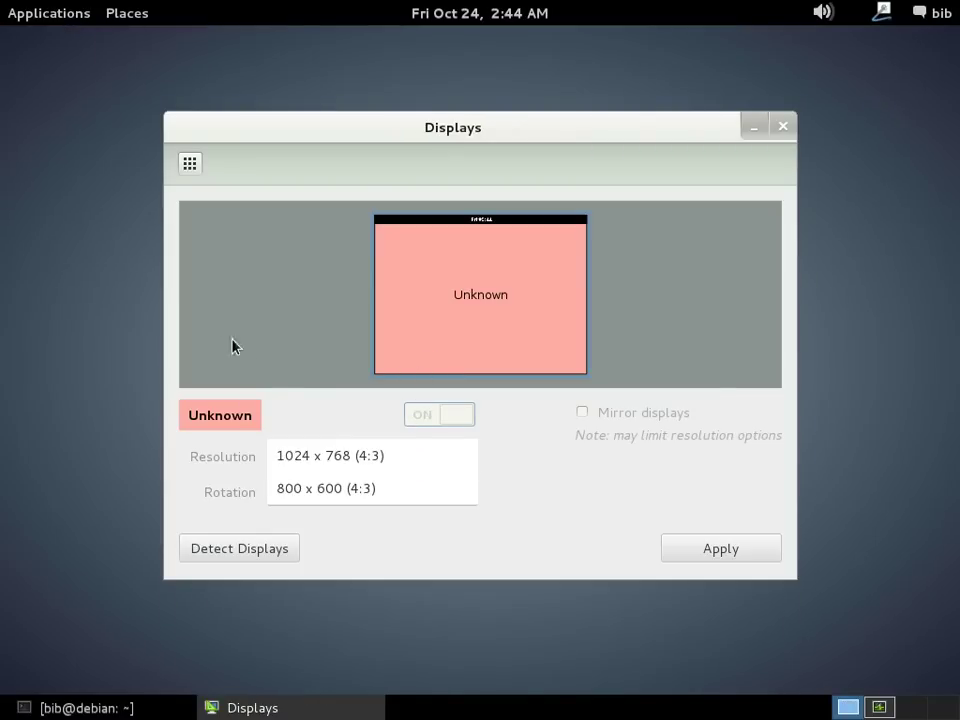
click(189, 163)
click(189, 163)
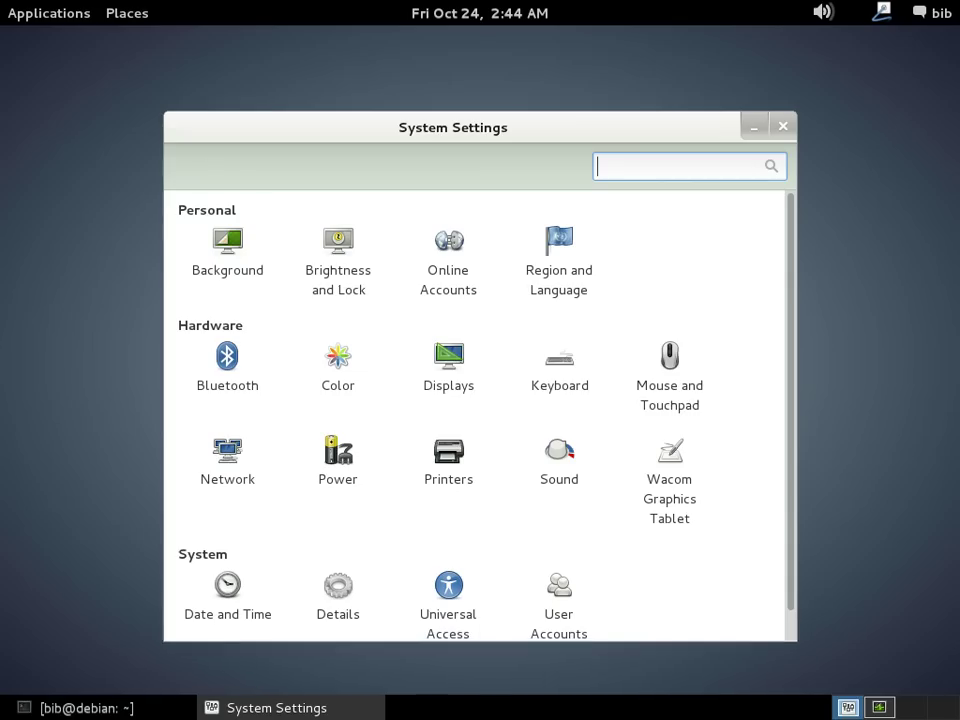
View the keyboard's typing options and shortcuts, and return to the settings overview.
click(559, 370)
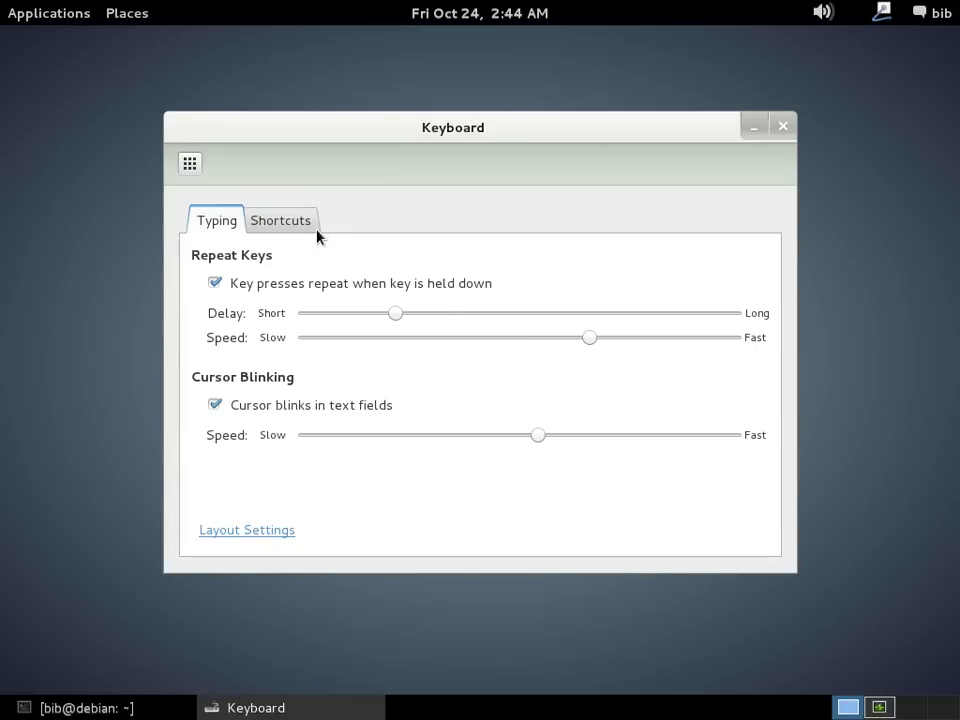
click(310, 224)
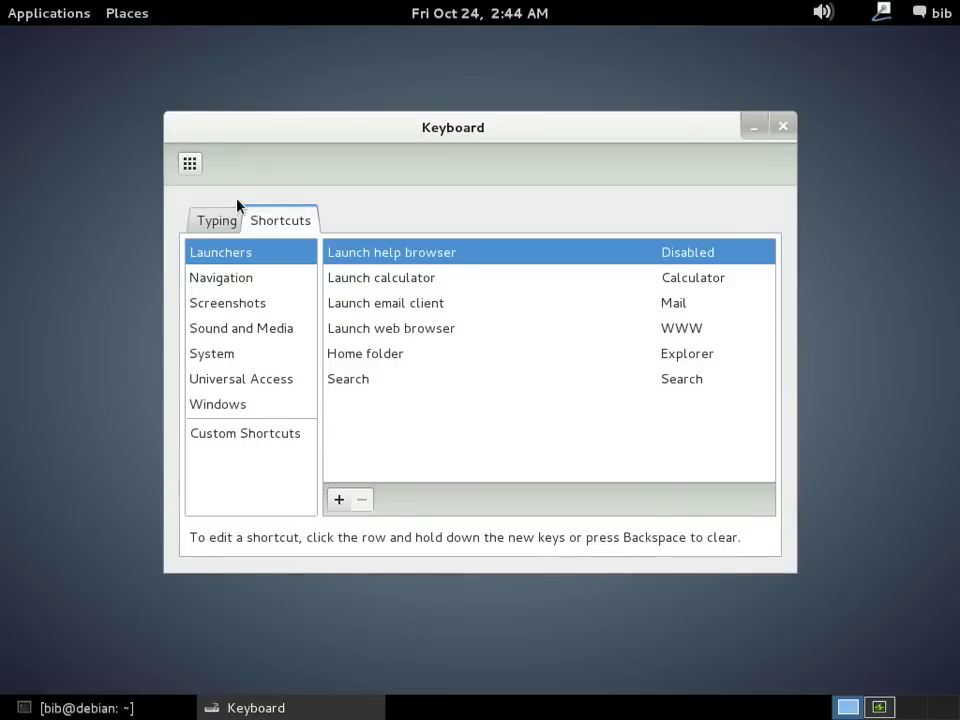
click(189, 166)
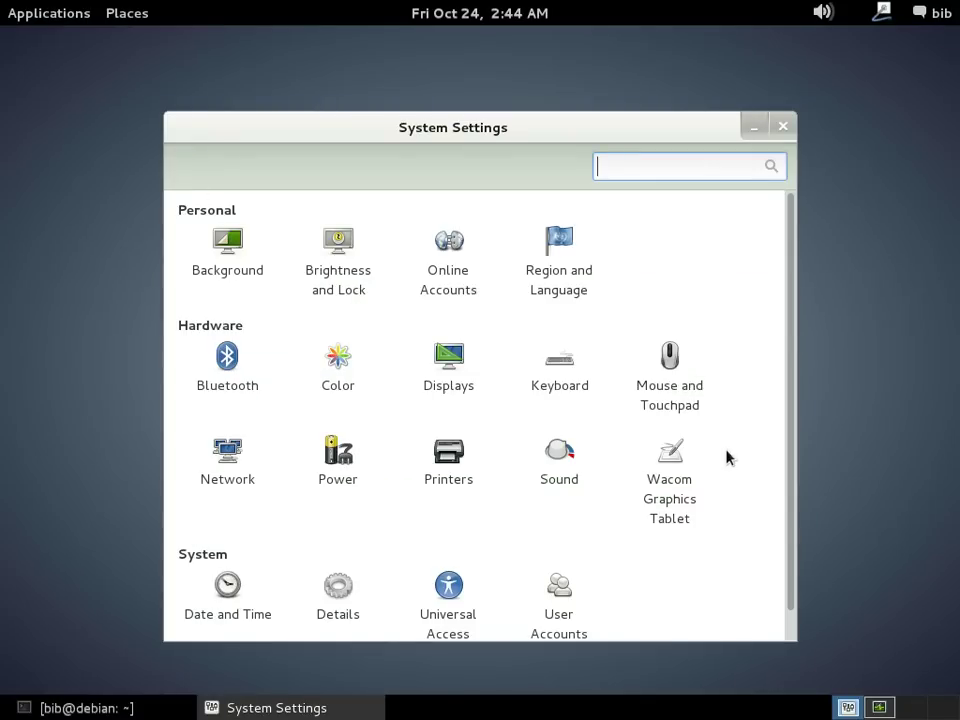
Look through the system details for default applications, removable media, graphics and the overview.
scroll(793, 480, down, 2)
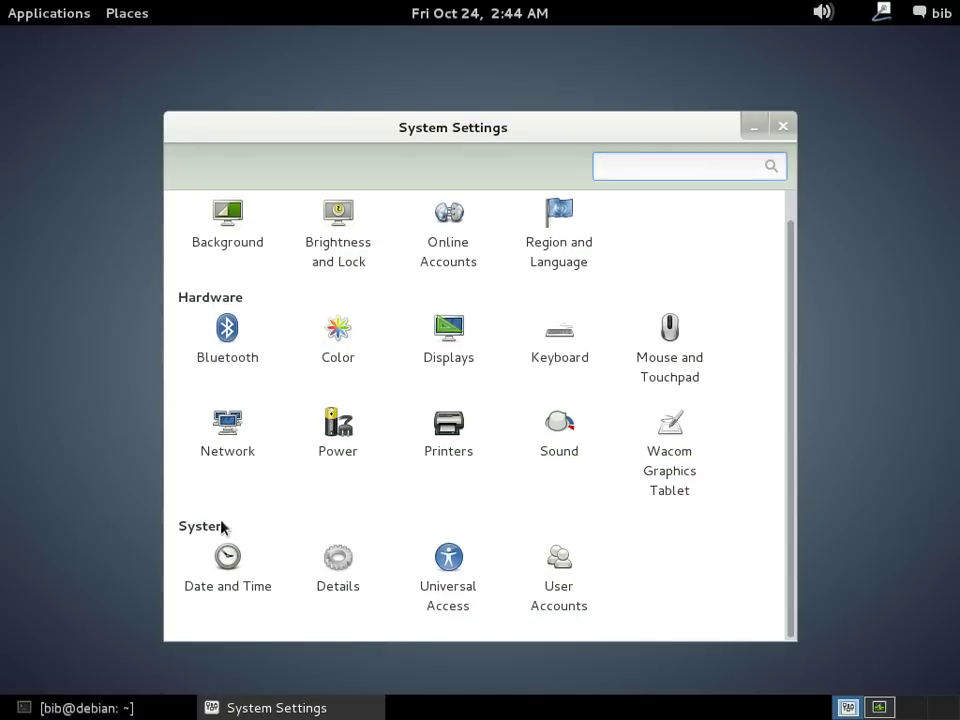
click(338, 565)
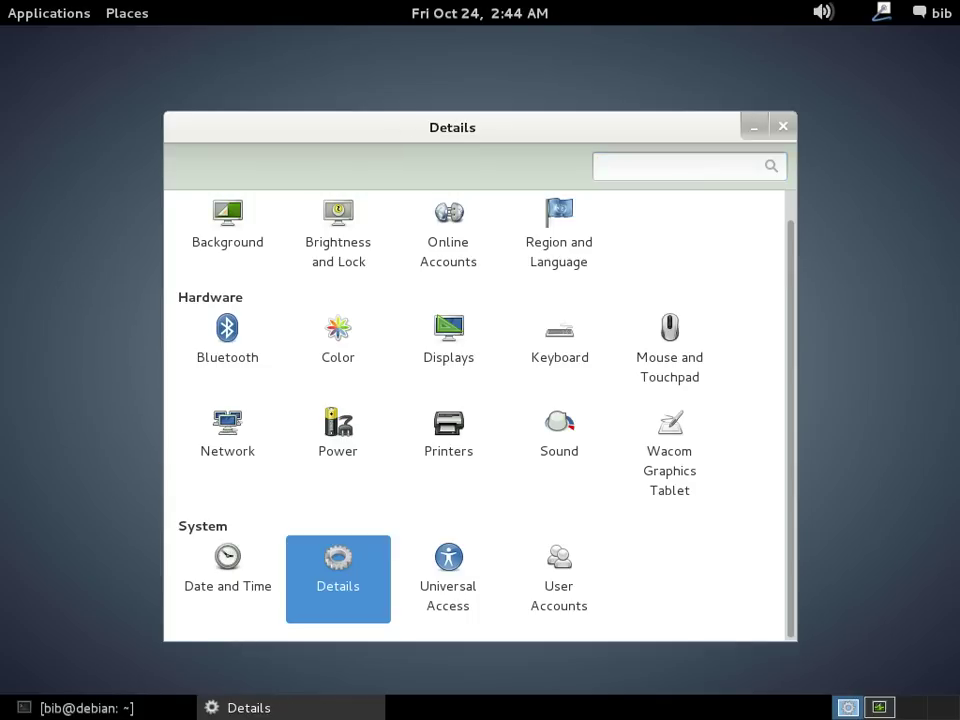
click(252, 248)
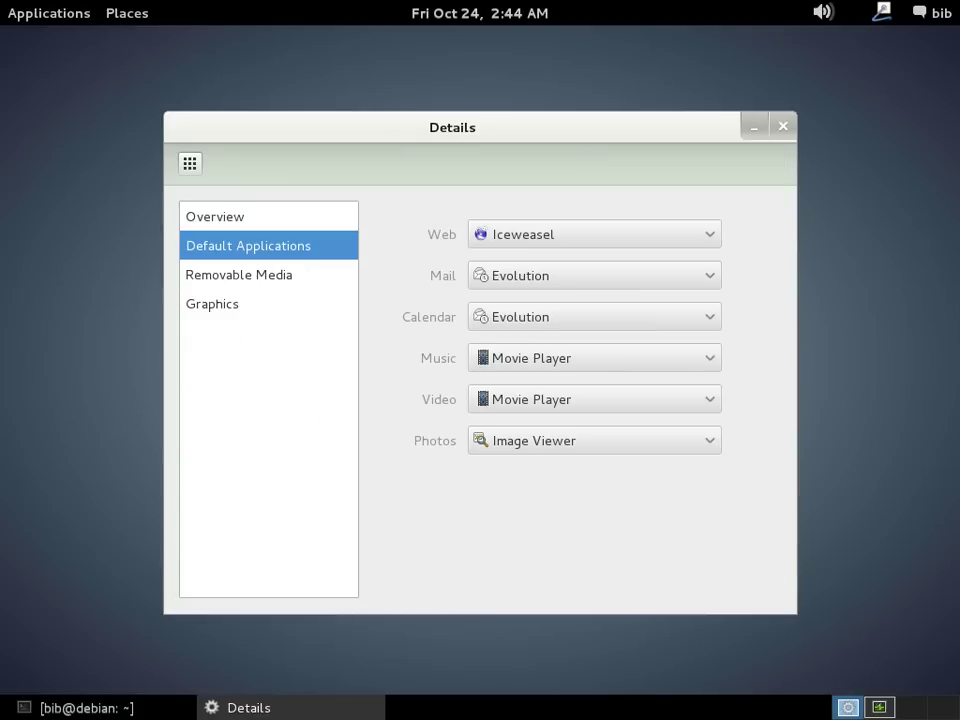
click(243, 272)
click(214, 304)
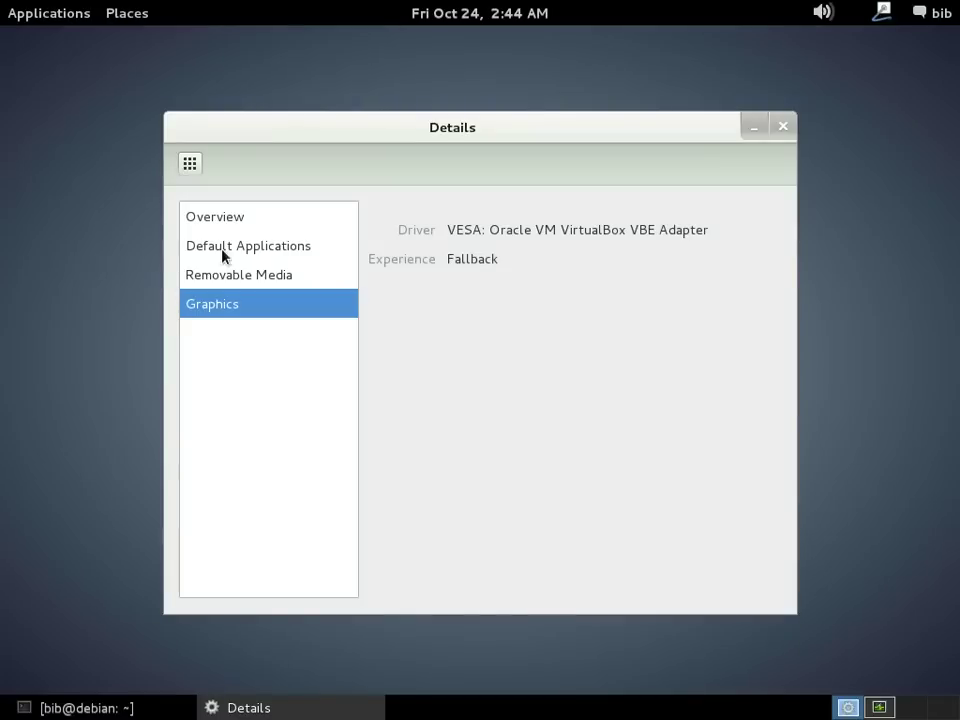
click(204, 212)
click(190, 168)
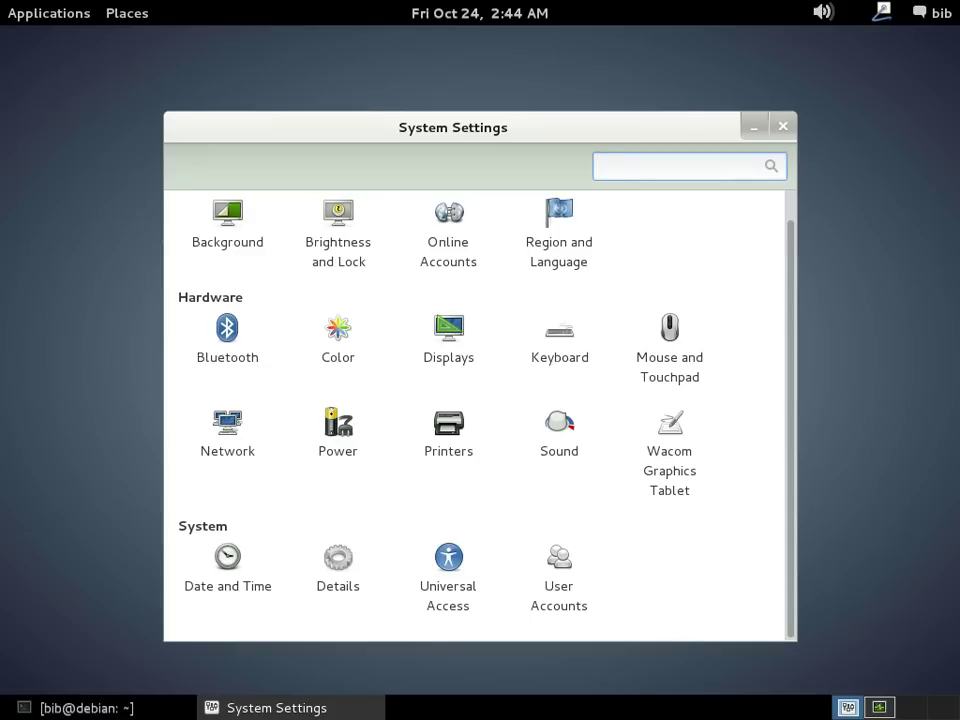
View the User Accounts settings and close the settings window.
click(559, 578)
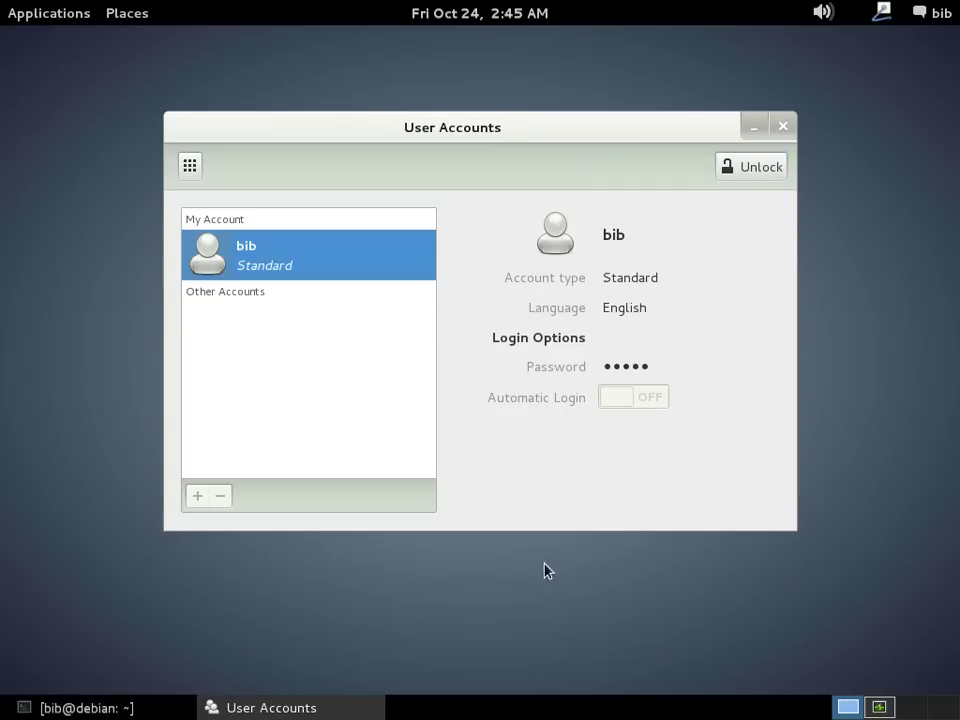
click(778, 128)
Open Power Statistics and view the processor wakeups and the AC adapter details.
click(47, 11)
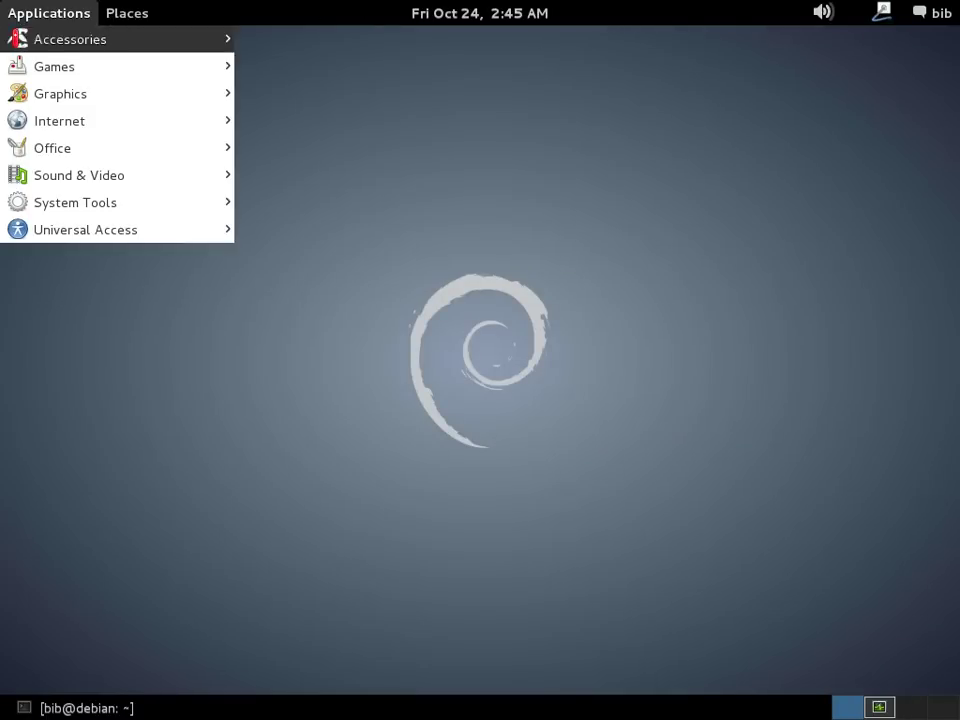
mouse_move(97, 204)
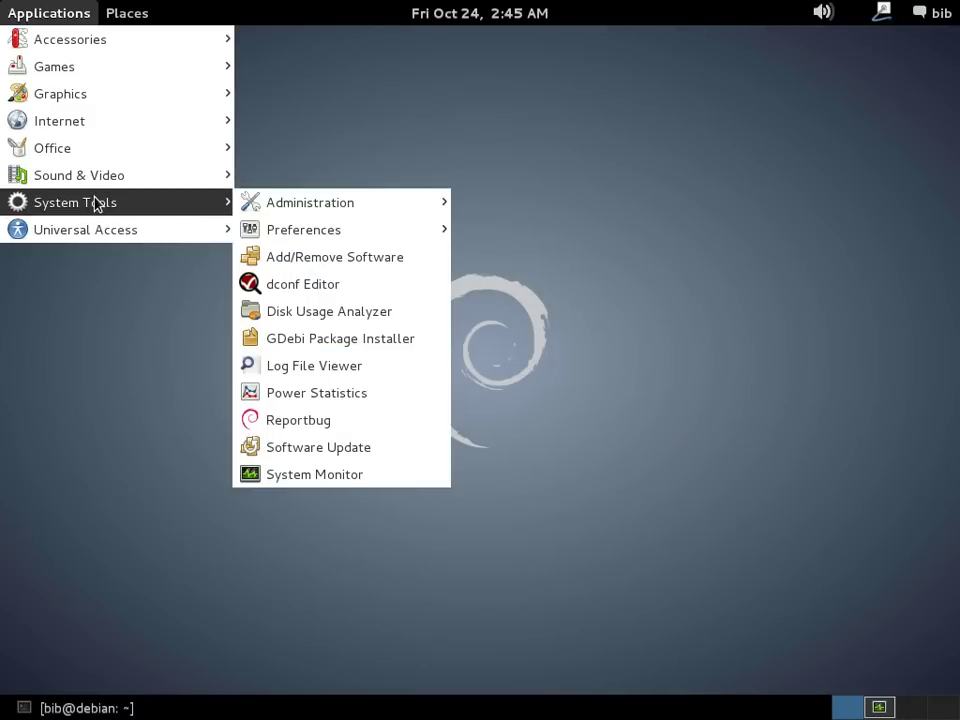
mouse_move(300, 230)
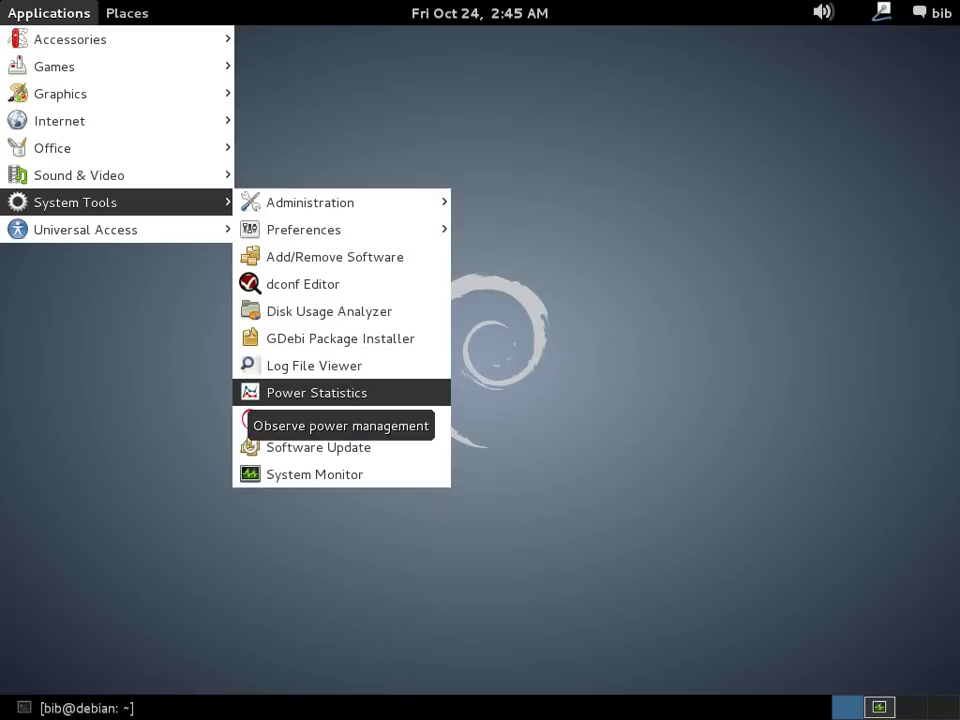
click(351, 392)
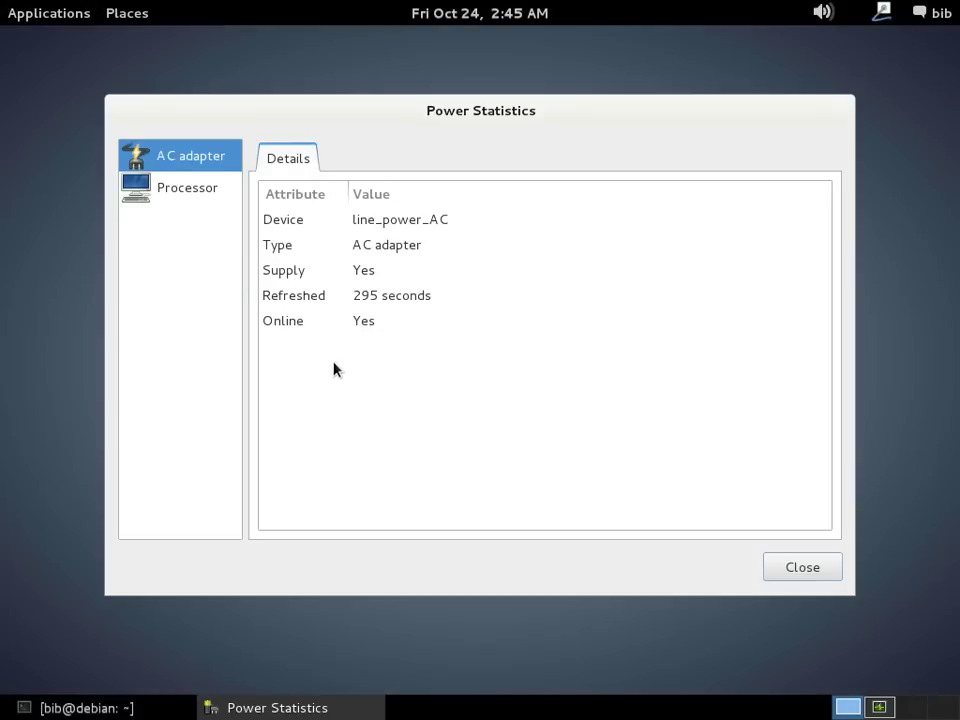
click(181, 188)
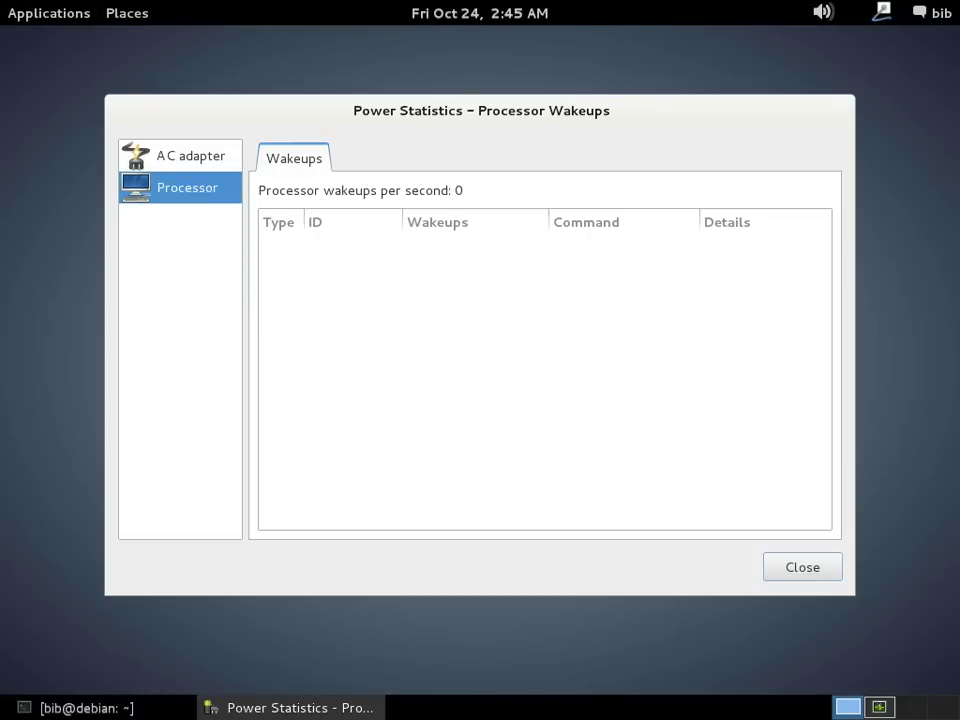
click(193, 160)
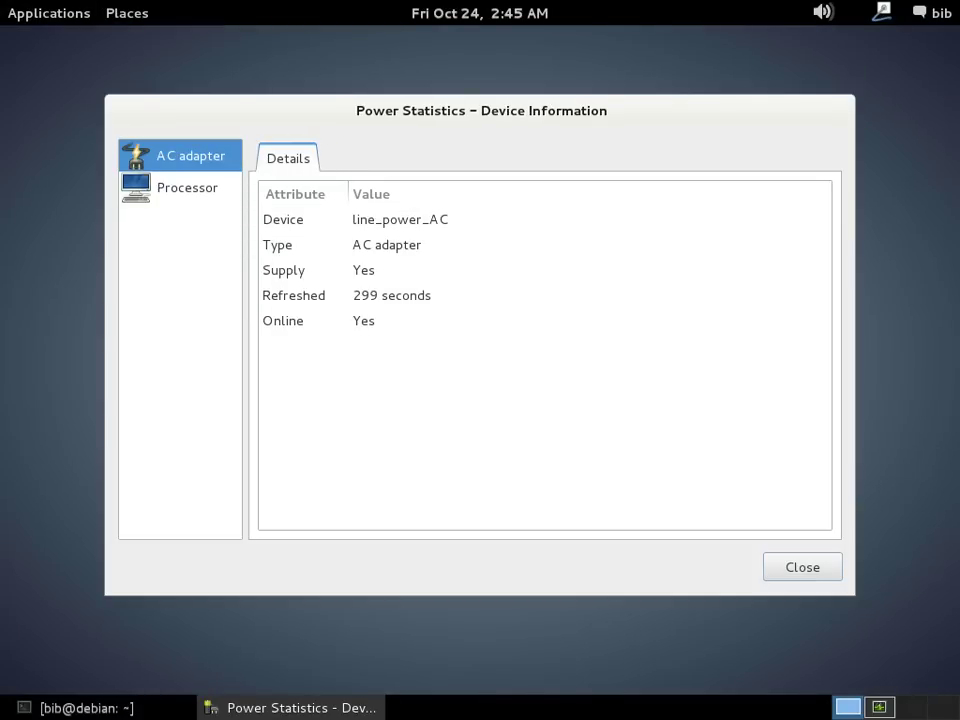
Close Power Statistics, open Disk Utility and view the details of the 29 GB hard disk.
click(823, 567)
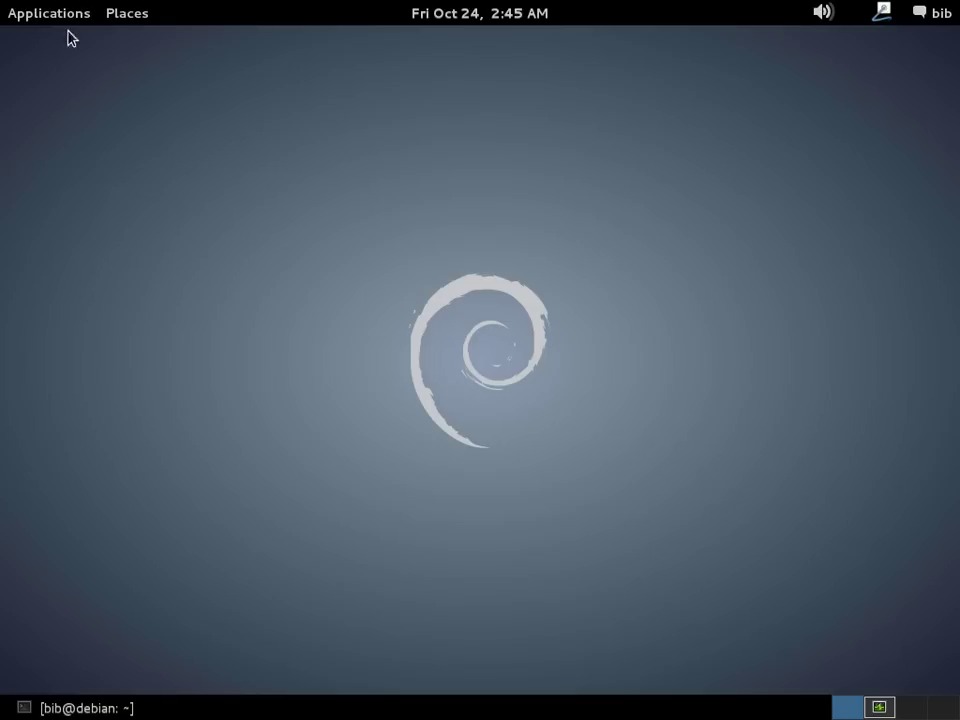
click(40, 15)
mouse_move(40, 30)
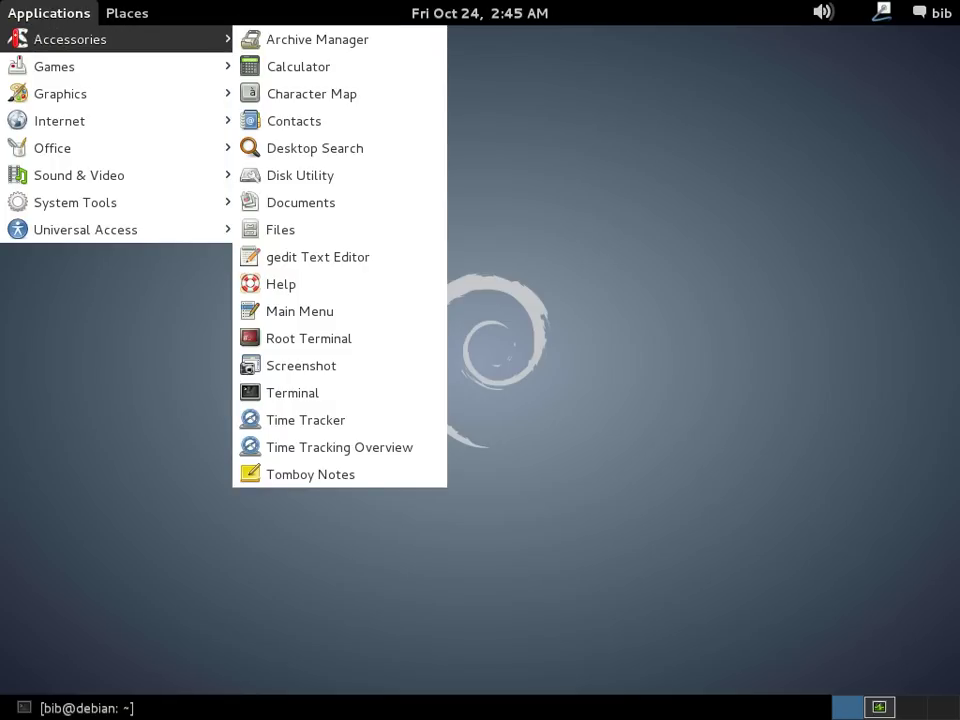
click(270, 177)
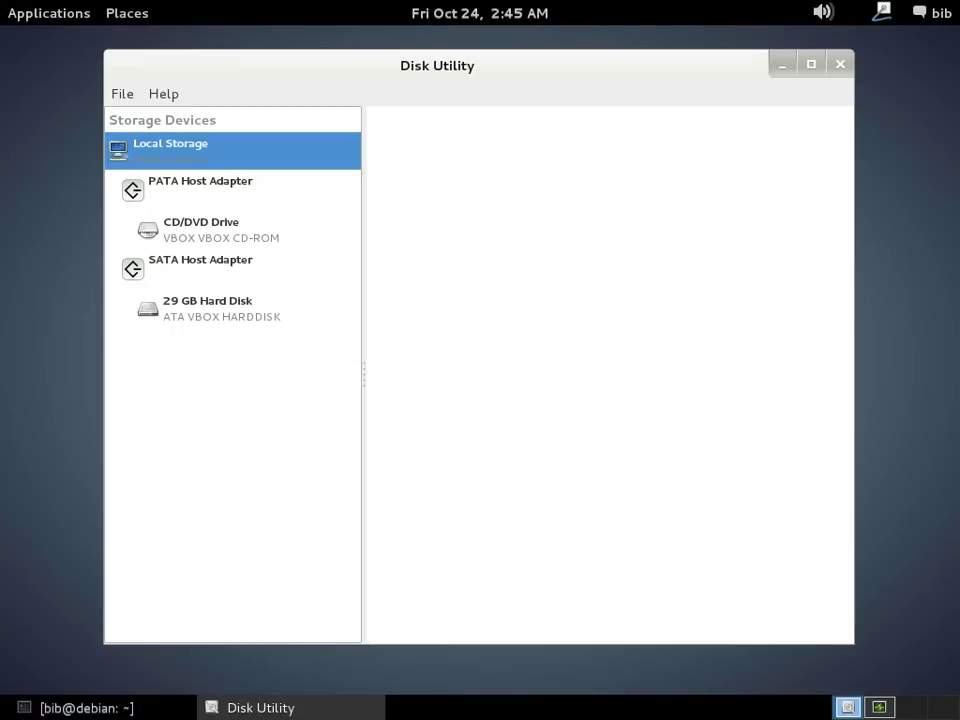
click(208, 304)
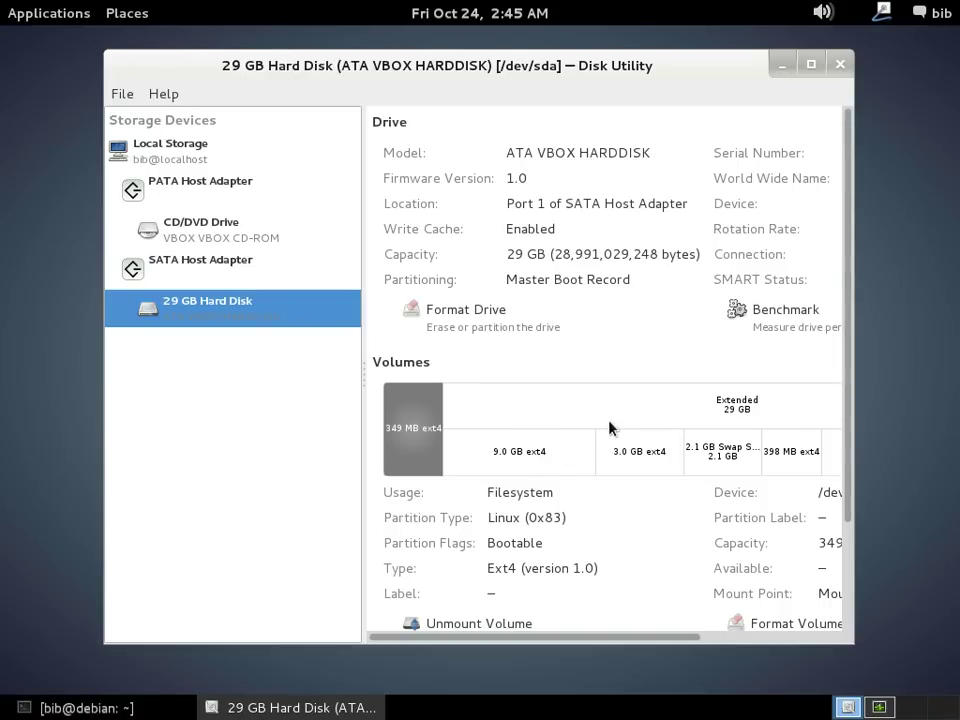
Examine the disk's extended, 9.0 GB and 3.0 GB partitions in a maximized Disk Utility window, and minimize it.
click(609, 421)
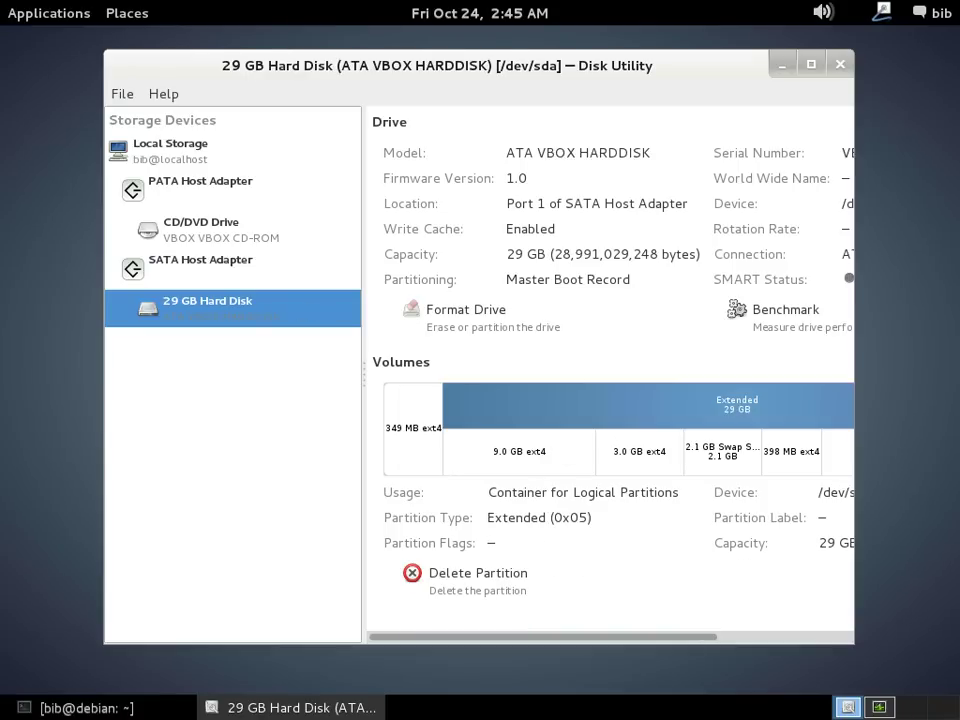
click(545, 452)
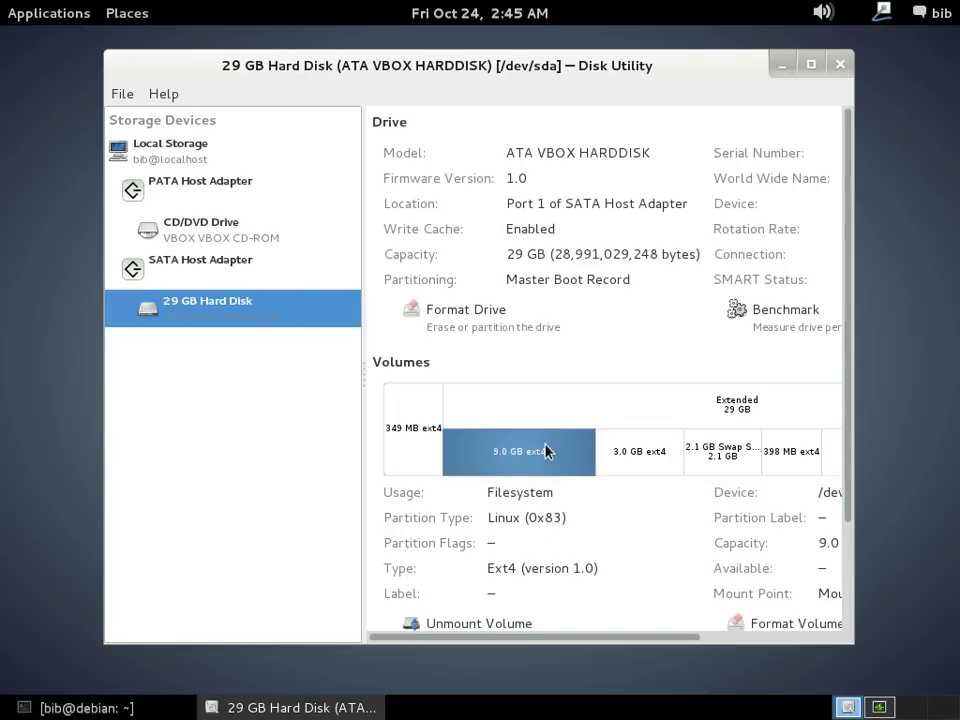
click(636, 447)
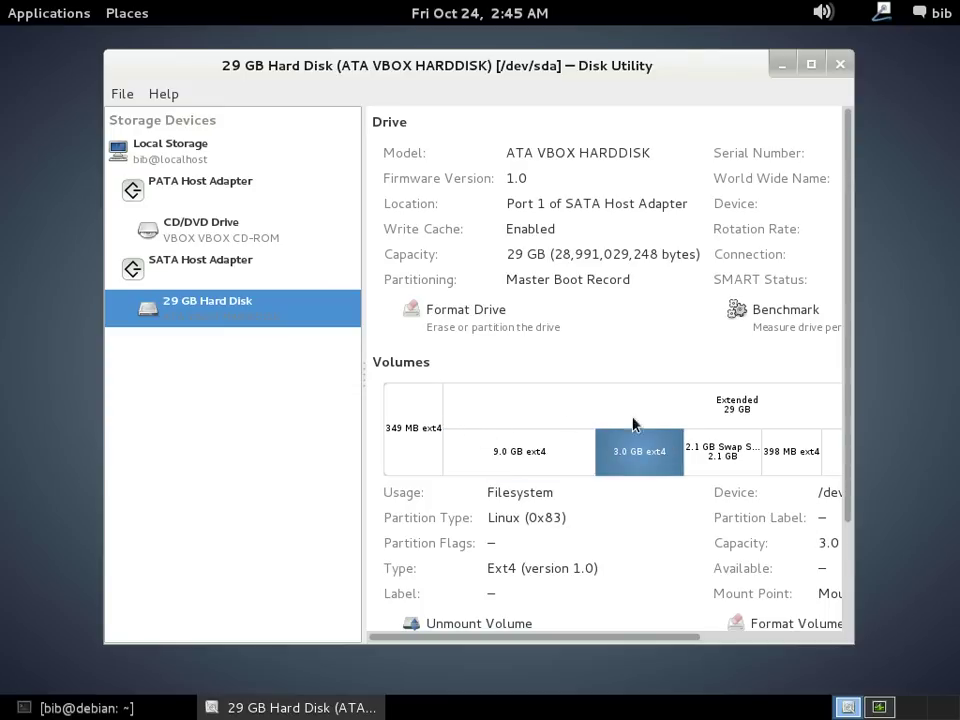
click(811, 65)
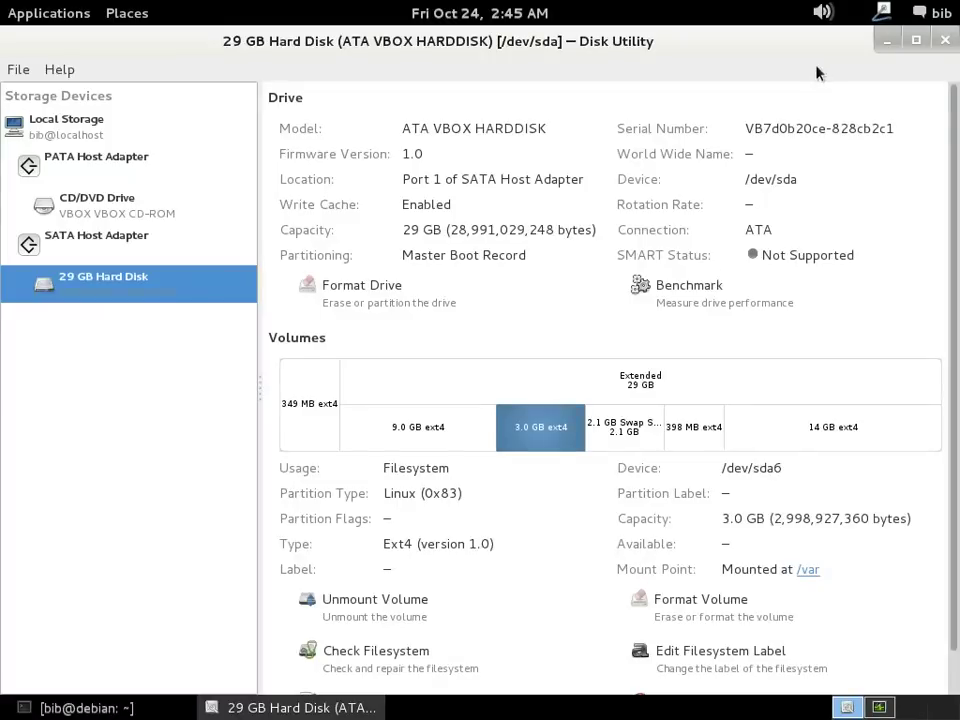
click(860, 378)
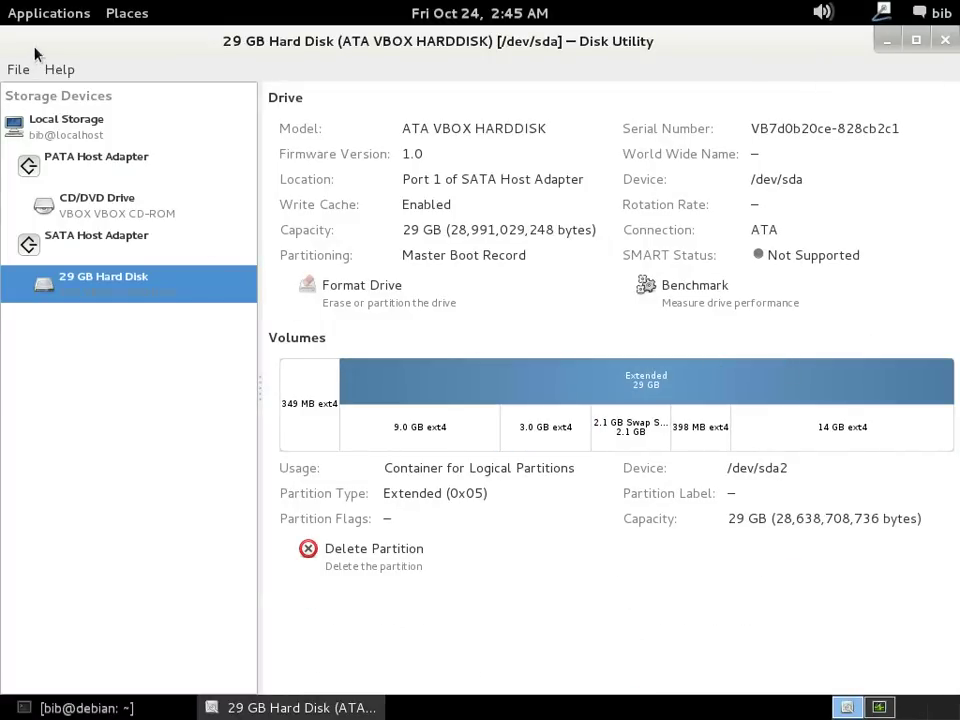
click(888, 40)
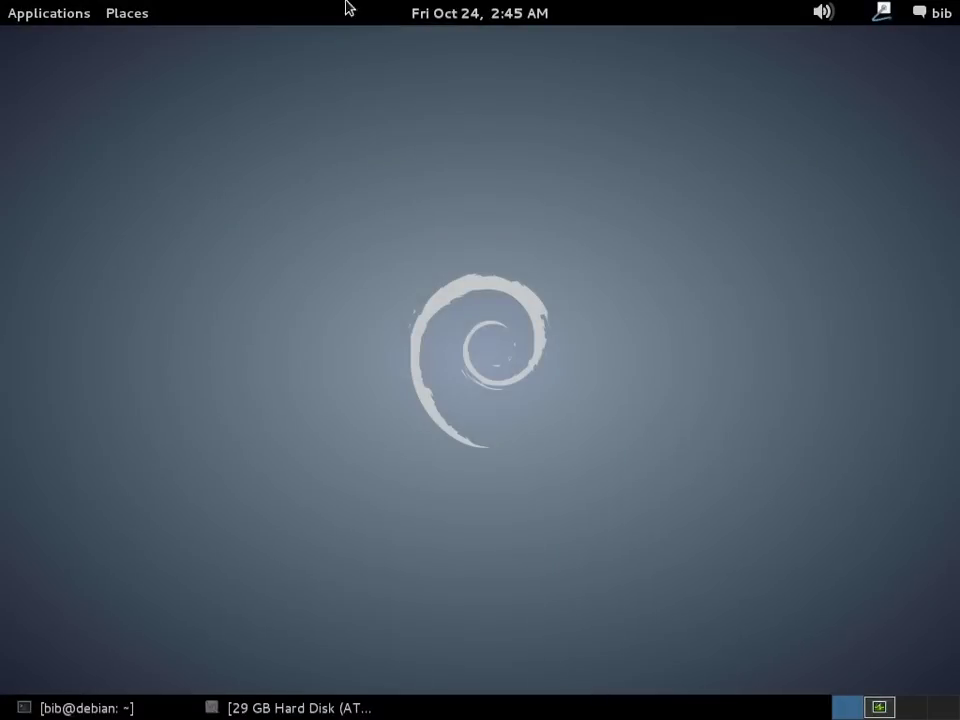
Open Add/Remove Software and view the Accessories packages and the list of categories.
click(60, 14)
mouse_move(90, 66)
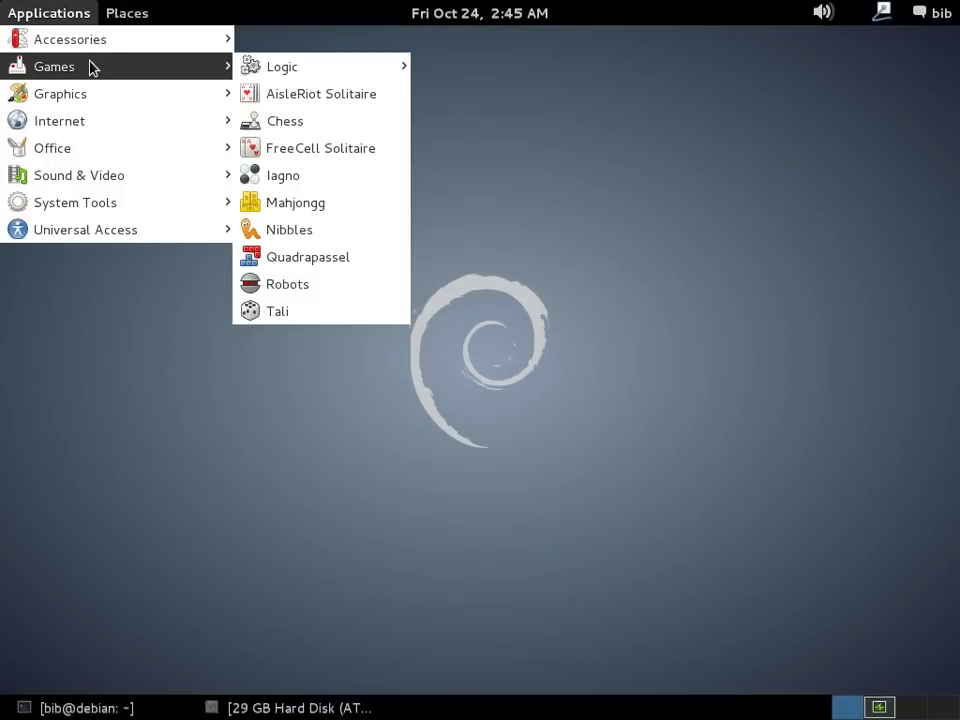
mouse_move(75, 38)
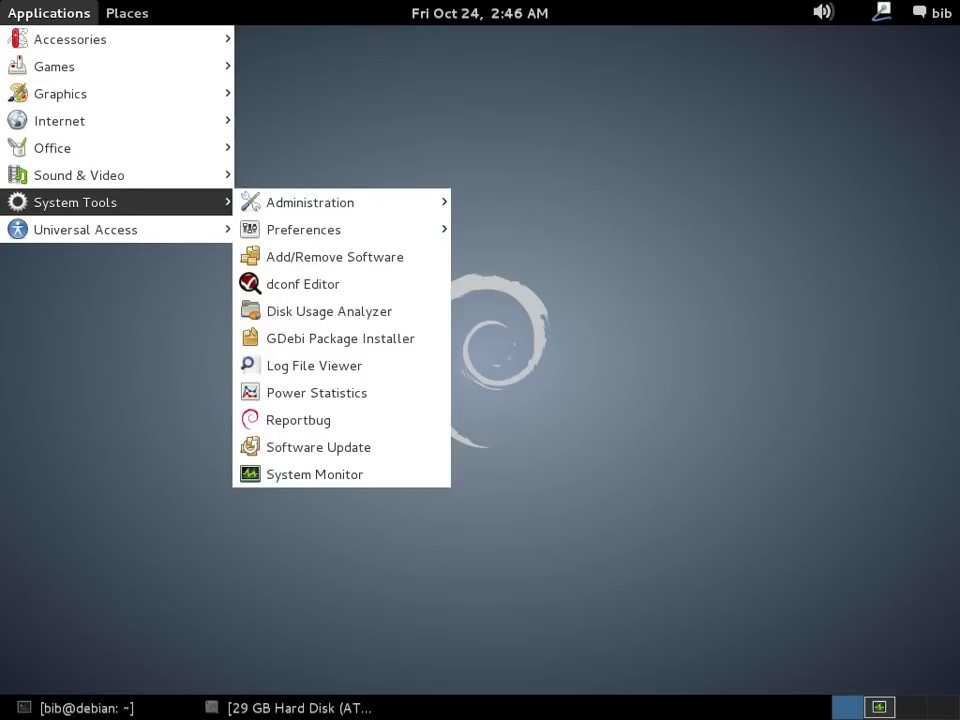
mouse_move(358, 200)
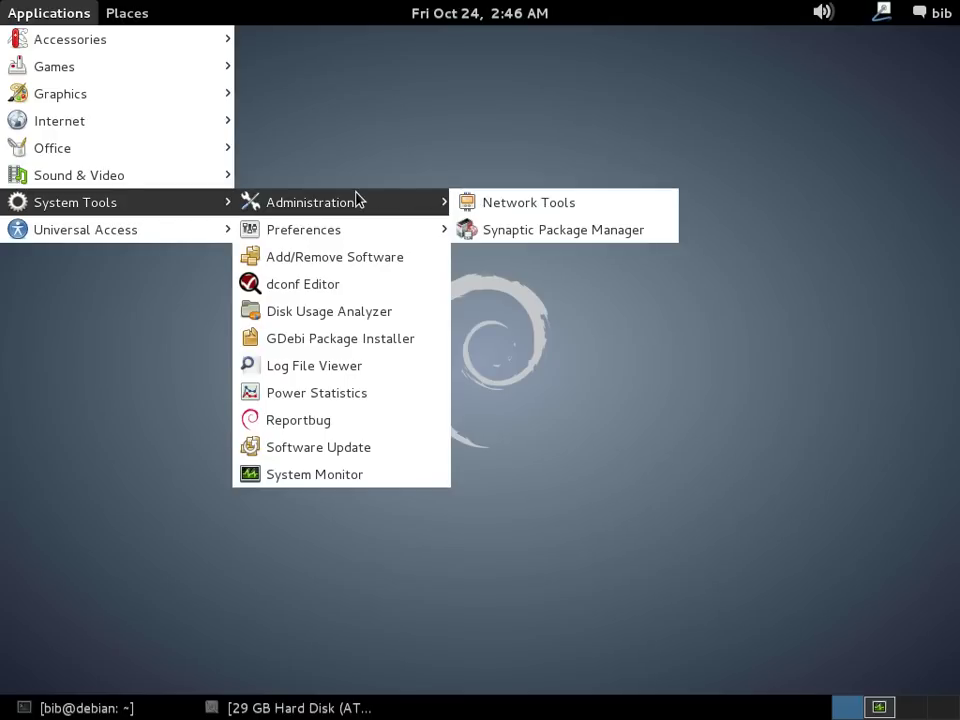
mouse_move(360, 223)
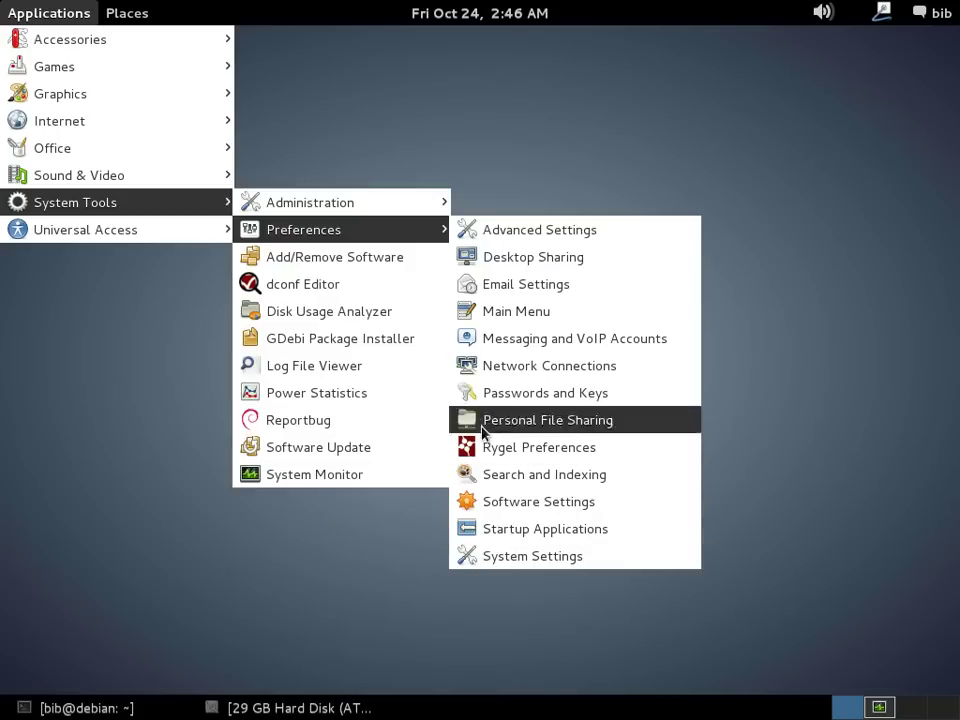
click(367, 266)
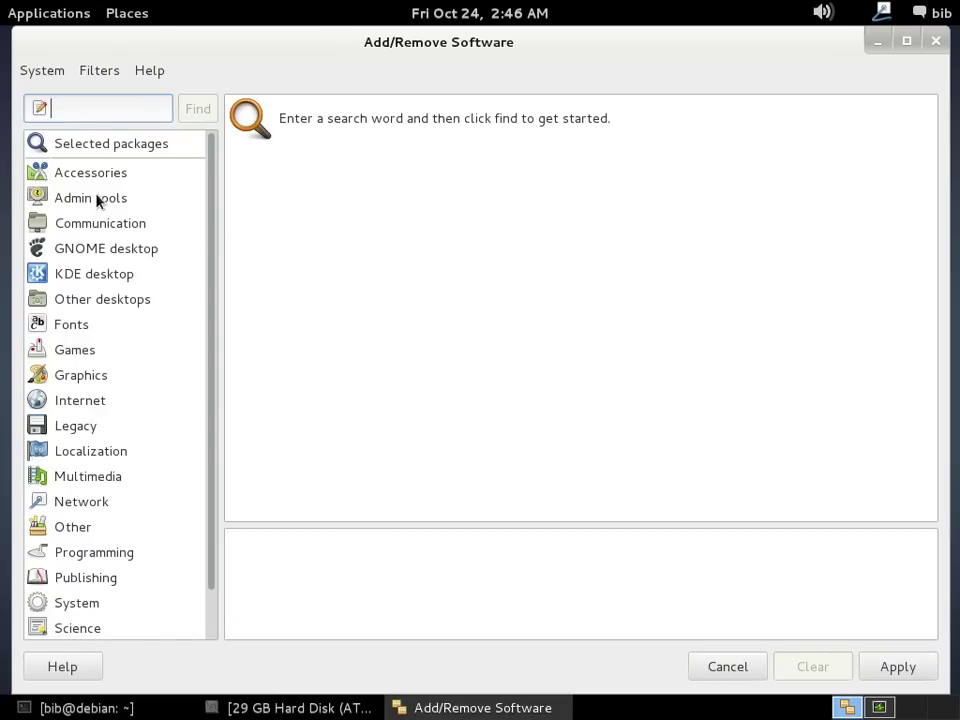
click(90, 173)
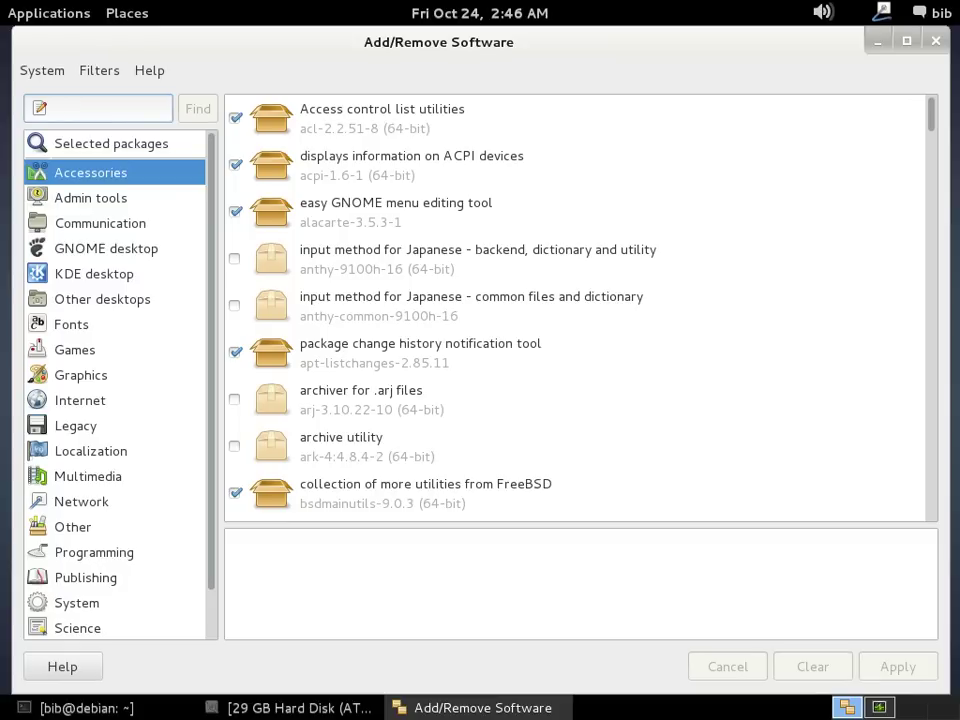
scroll(208, 432, down, 1)
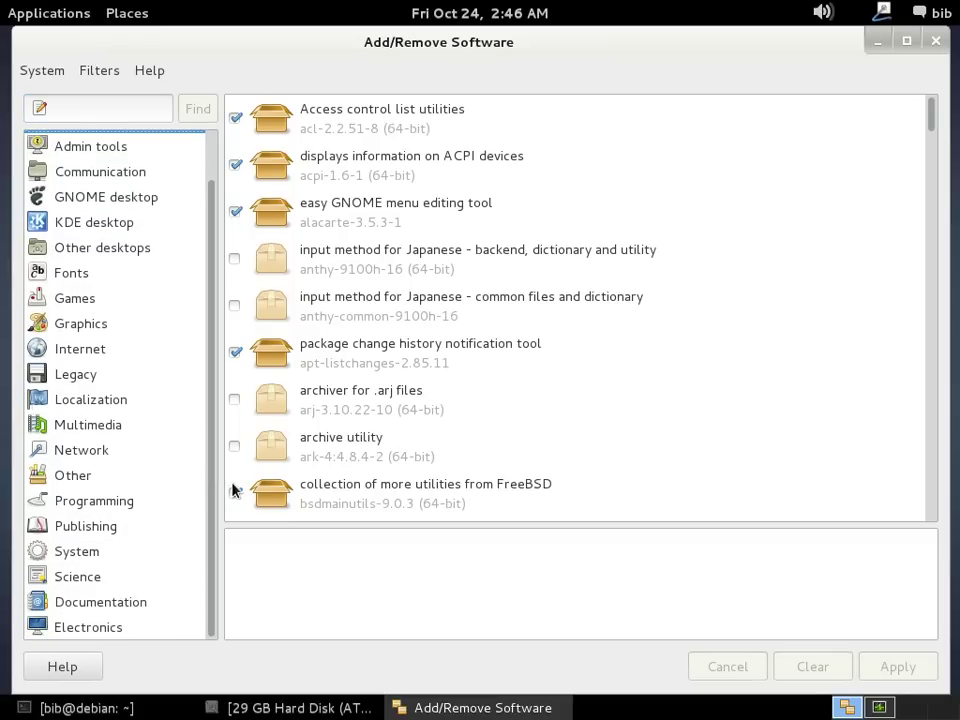
View the Admin tools packages and the Documentation packages through the end of the list, and minimize Add/Remove Software.
click(71, 141)
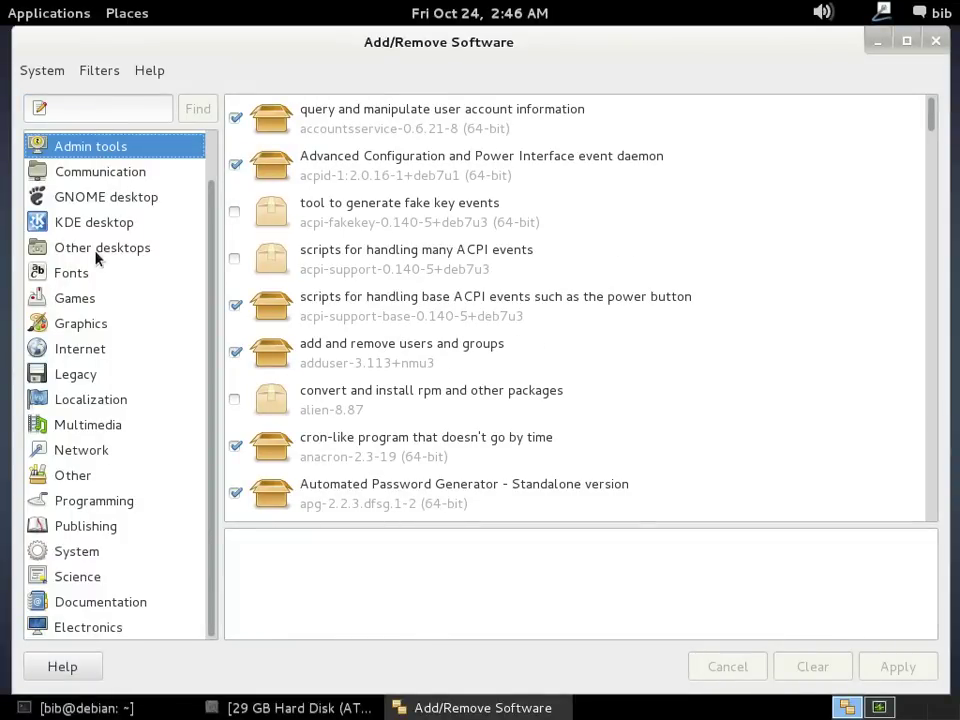
click(85, 605)
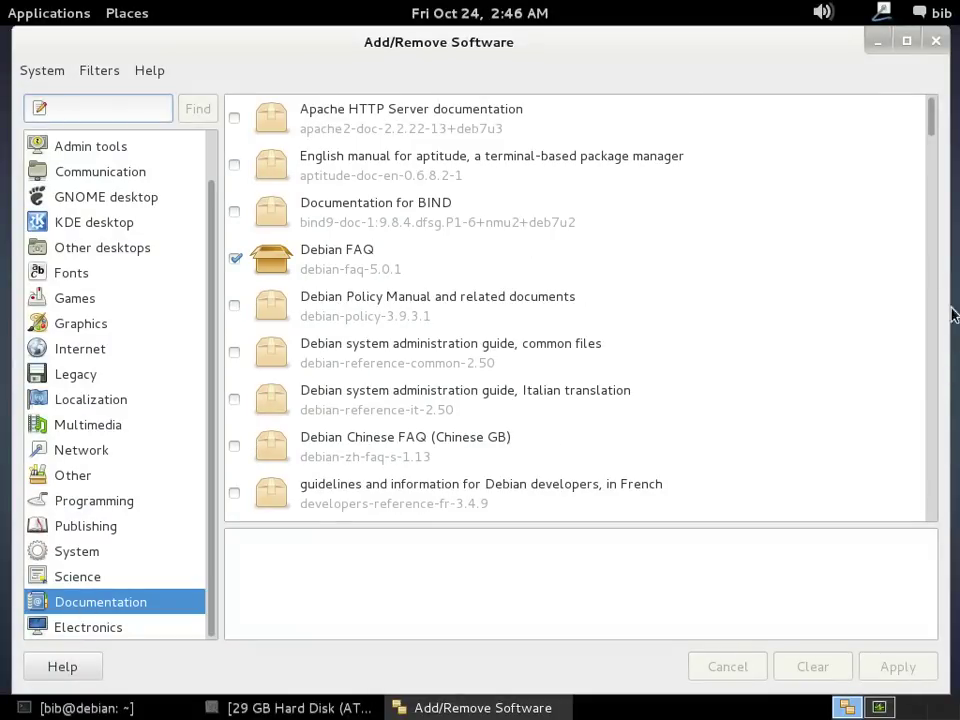
scroll(580, 310, down, 3)
drag(931, 143, 918, 527)
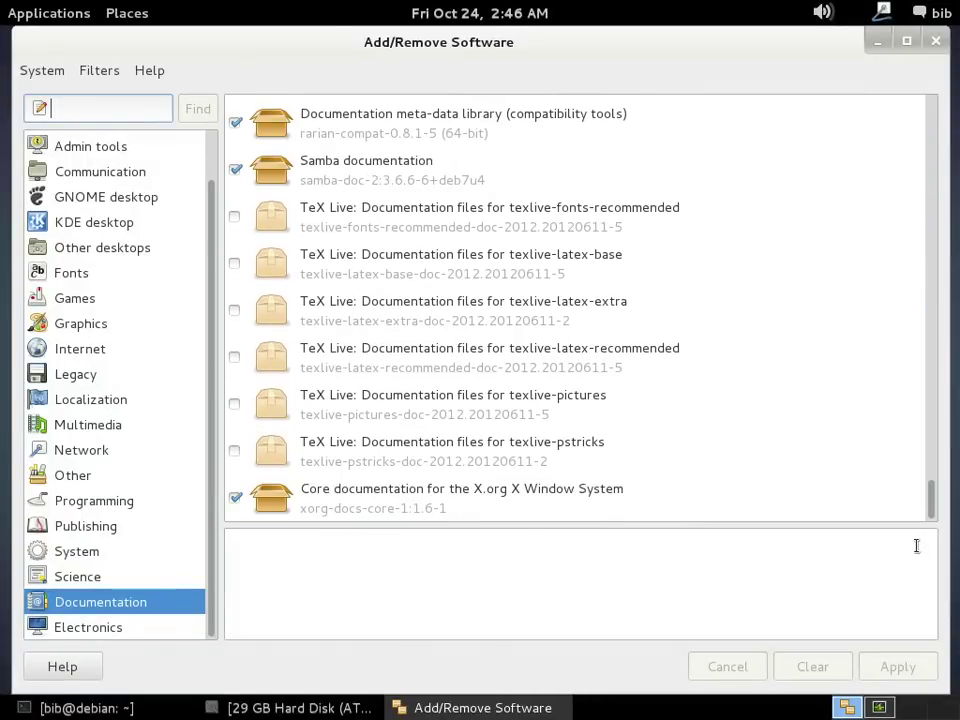
click(877, 40)
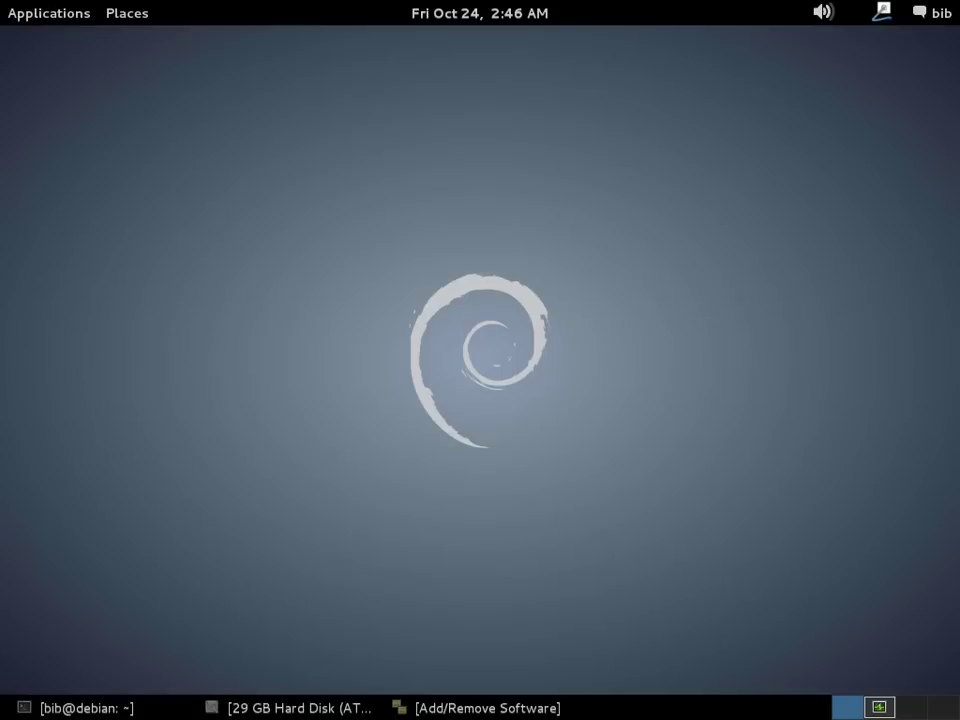
click(36, 10)
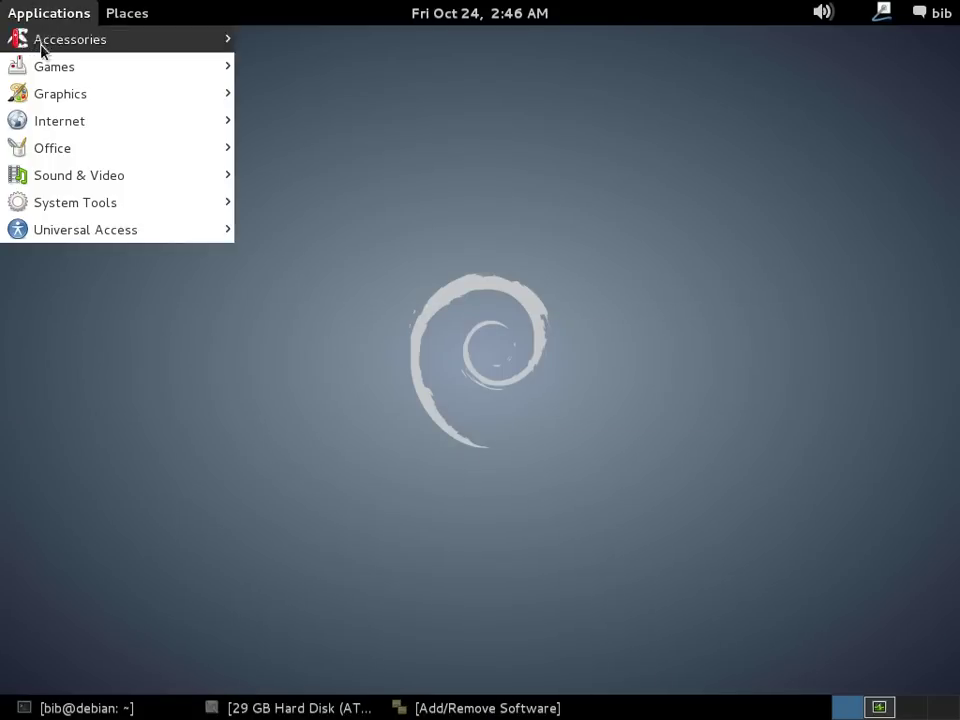
mouse_move(66, 204)
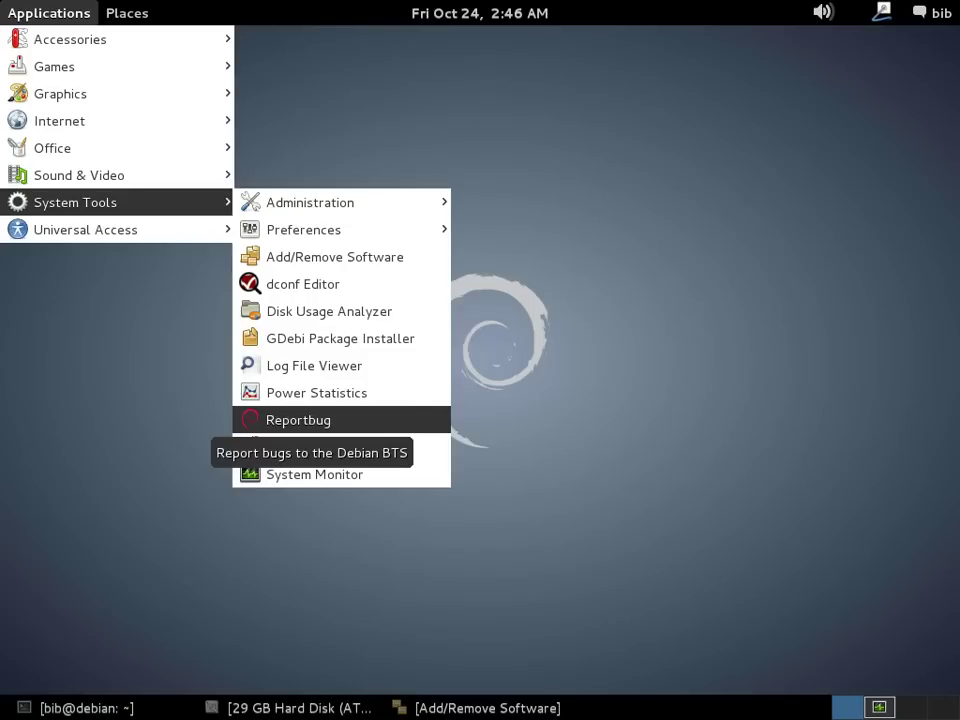
mouse_move(300, 229)
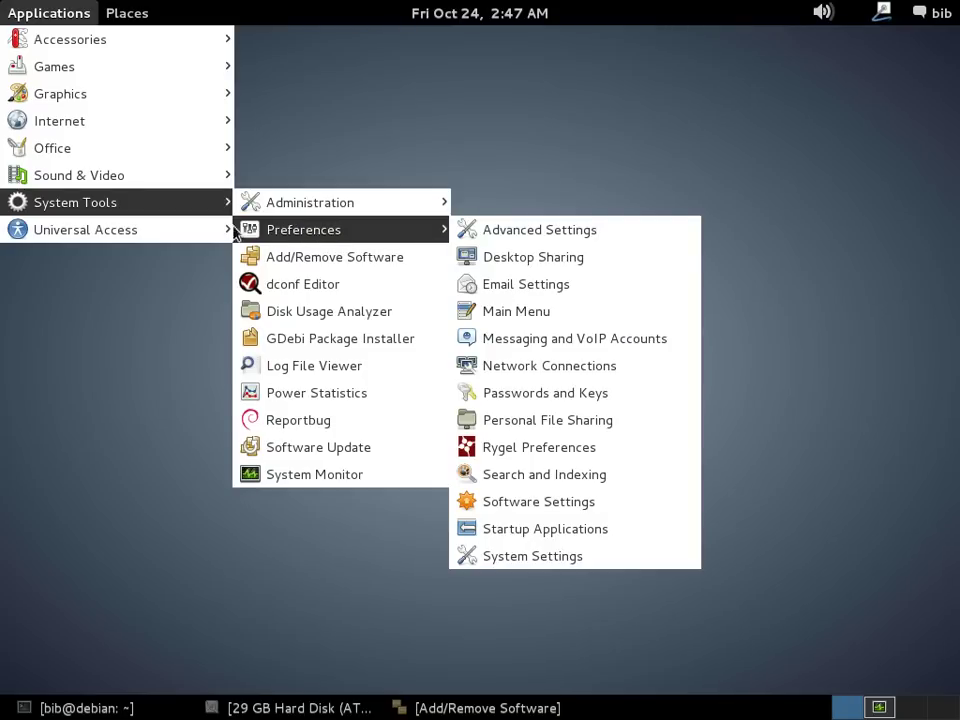
mouse_move(150, 148)
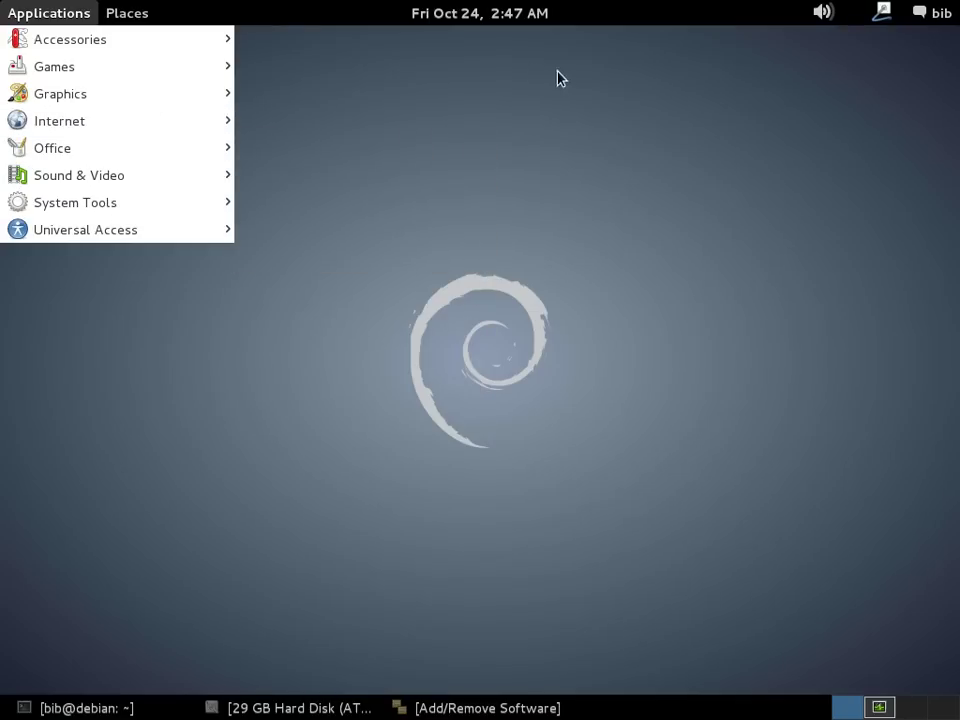
click(700, 85)
Open the dialog for shutting down the system.
click(928, 14)
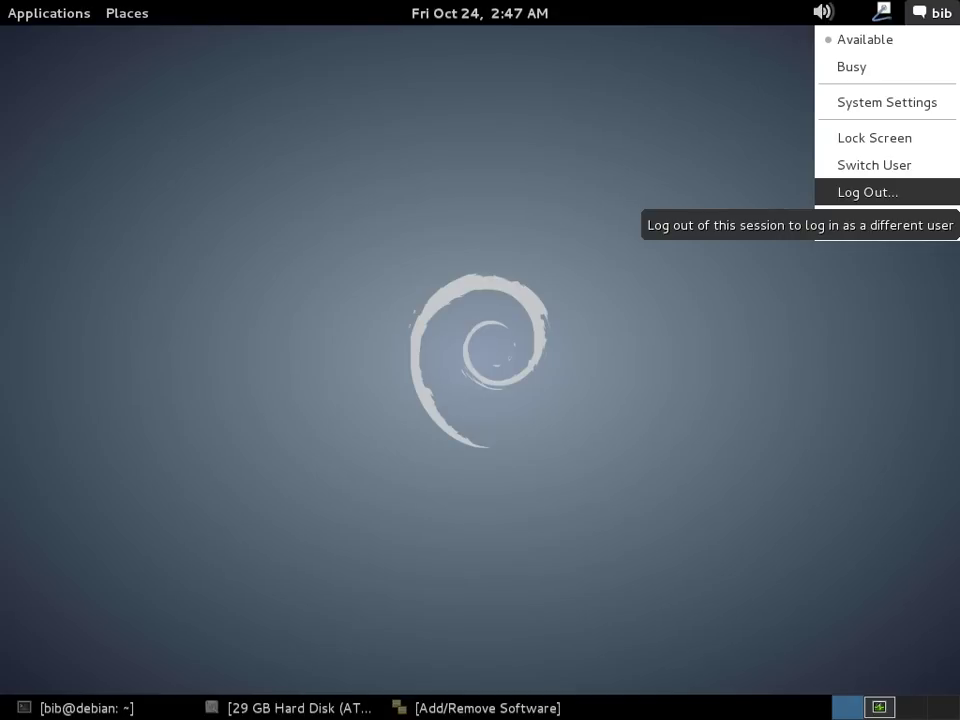
click(877, 228)
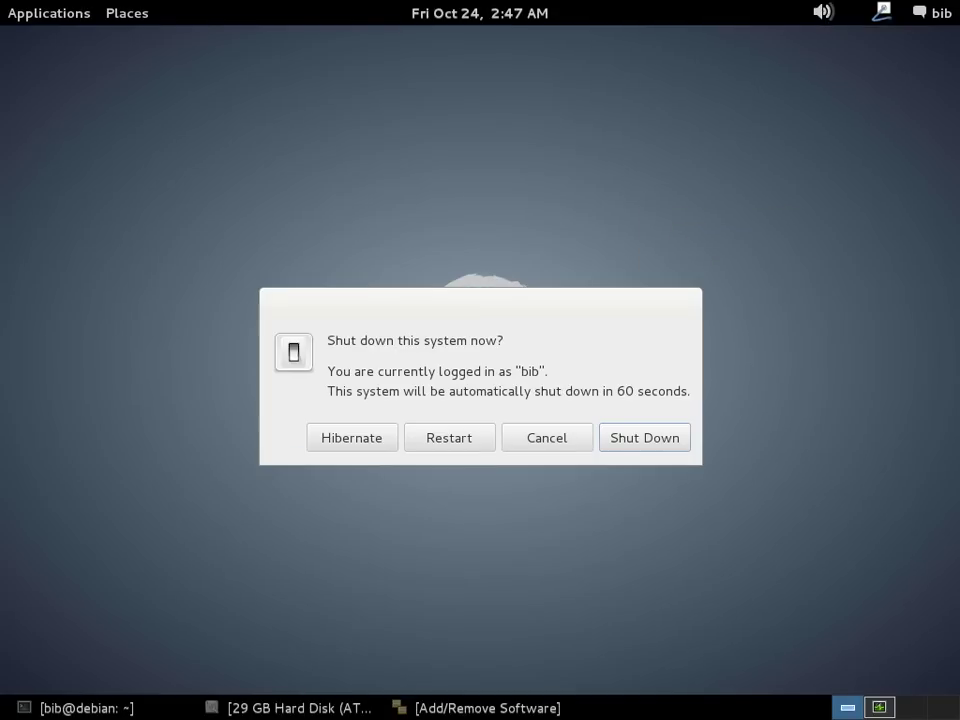